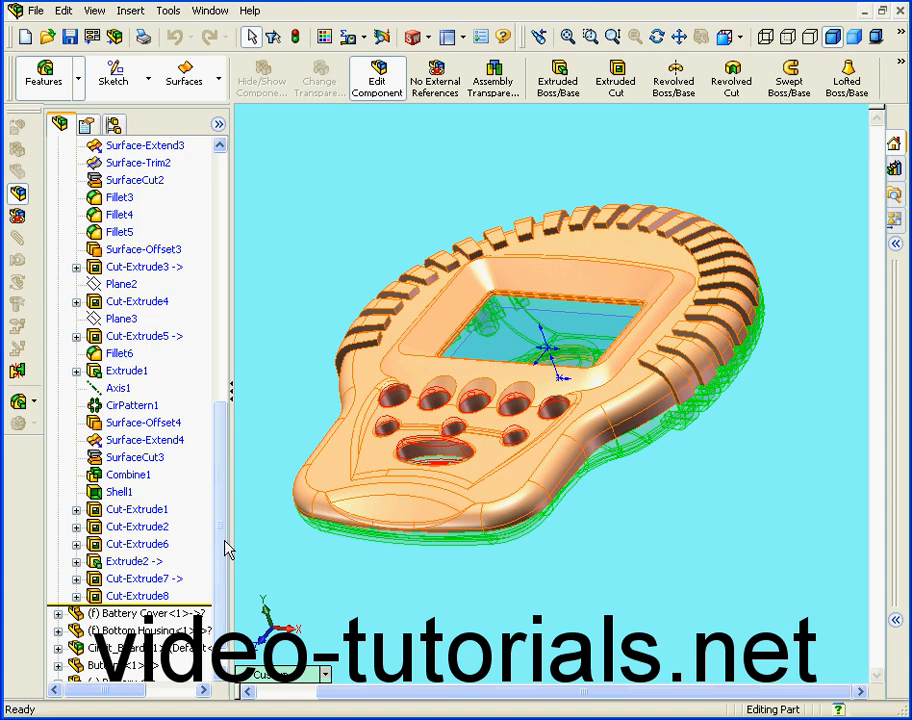
Step: Offset the sloped face around the top housing's screen opening by 0.50 mm with the offset direction flipped
{"action": "left_click", "coordinate": [447, 330]}
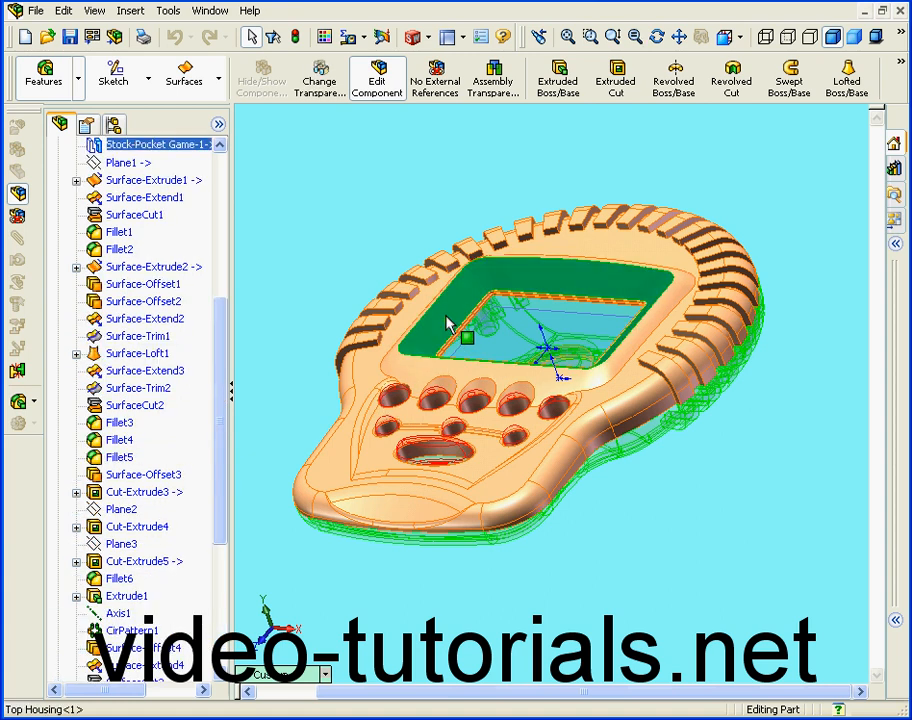
{"action": "left_click", "coordinate": [184, 75]}
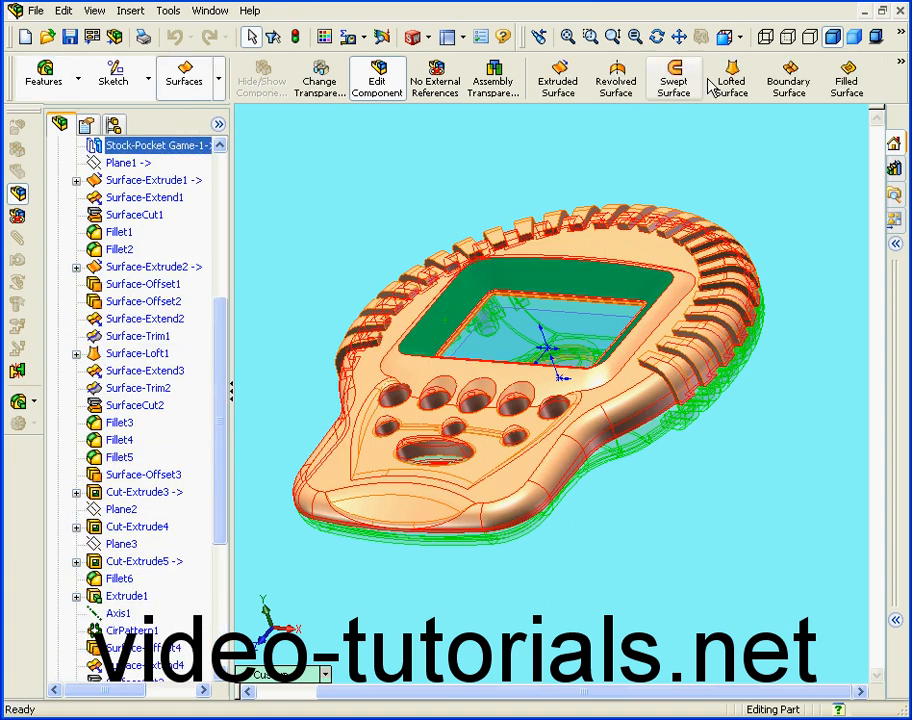
{"action": "left_click", "coordinate": [900, 66]}
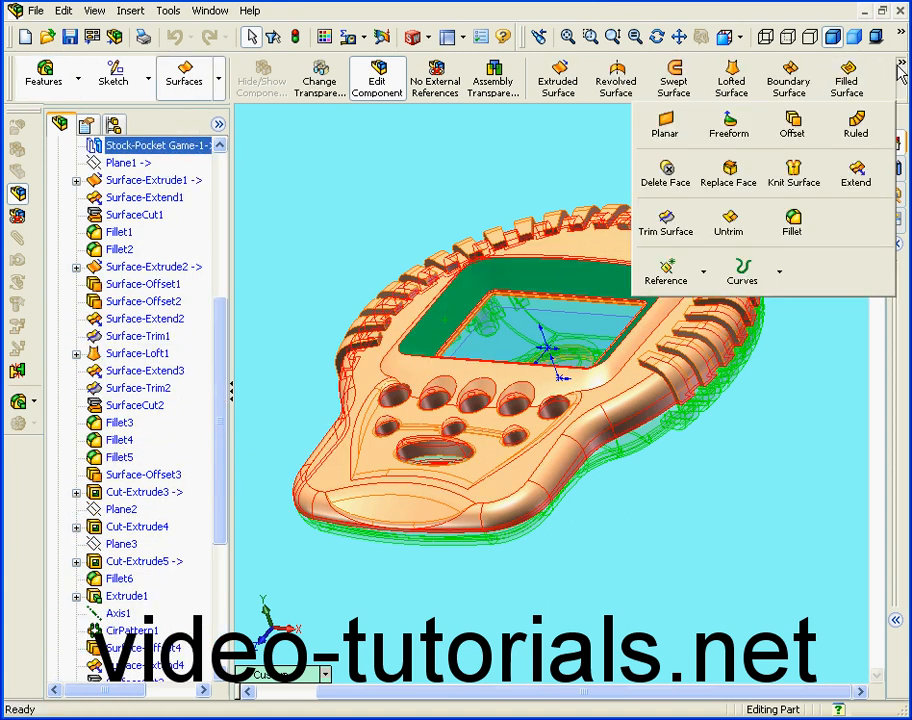
{"action": "left_click", "coordinate": [792, 137]}
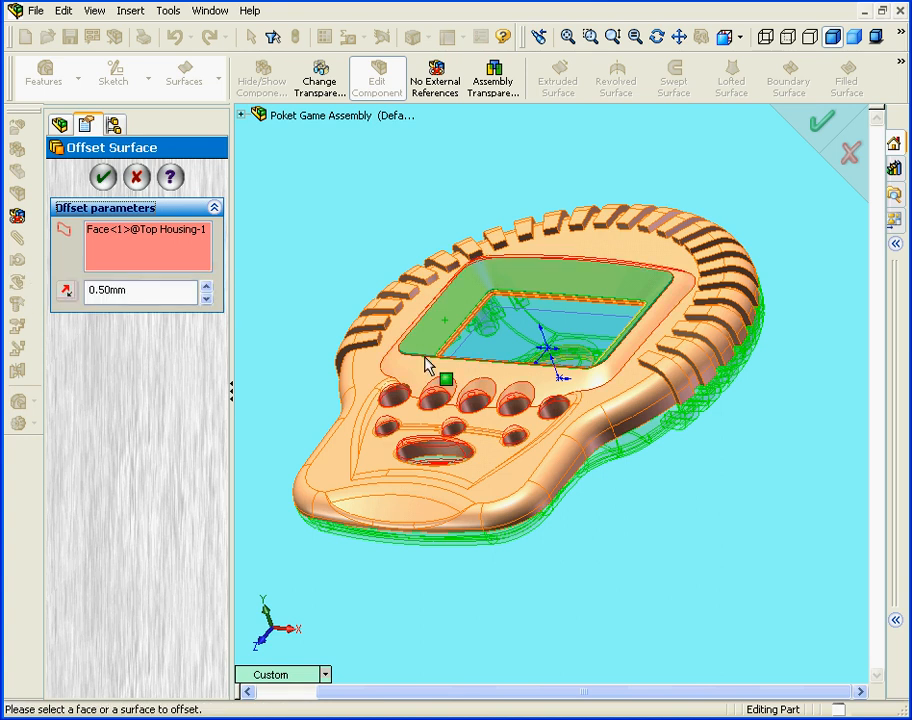
{"action": "scroll", "coordinate": [432, 367], "scroll_direction": "up", "scroll_amount": 5}
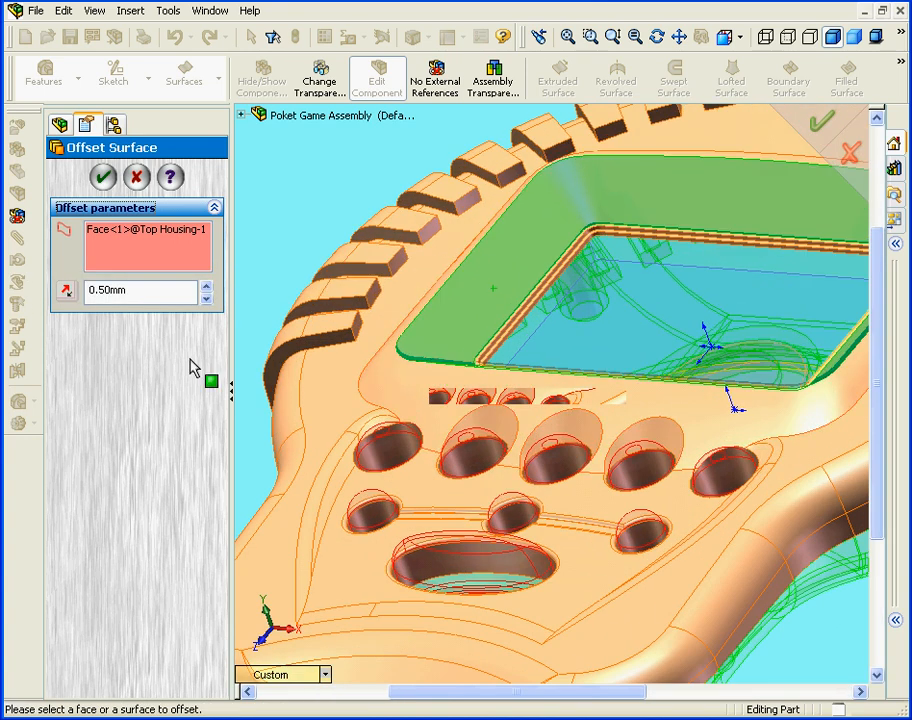
{"action": "left_click", "coordinate": [70, 292]}
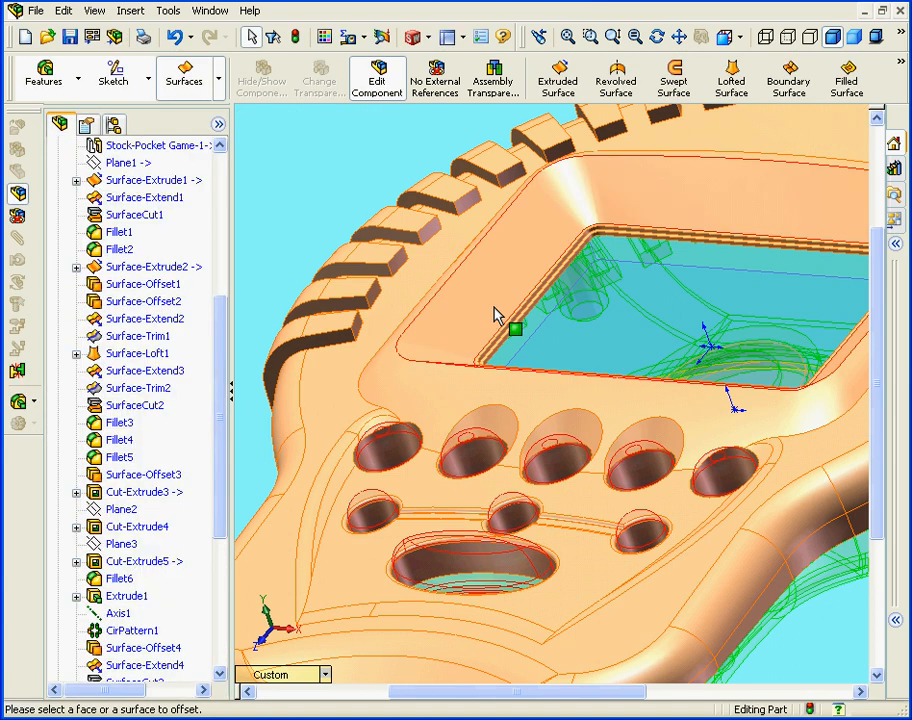
Step: Offset the outer narrow ledge face around the screen opening by 0 mm, removing the preselected sloped surface from the selection
{"action": "middle_click_drag", "start_coordinate": [521, 347], "coordinate": [538, 414]}
{"action": "scroll", "coordinate": [511, 403], "scroll_direction": "up", "scroll_amount": 8}
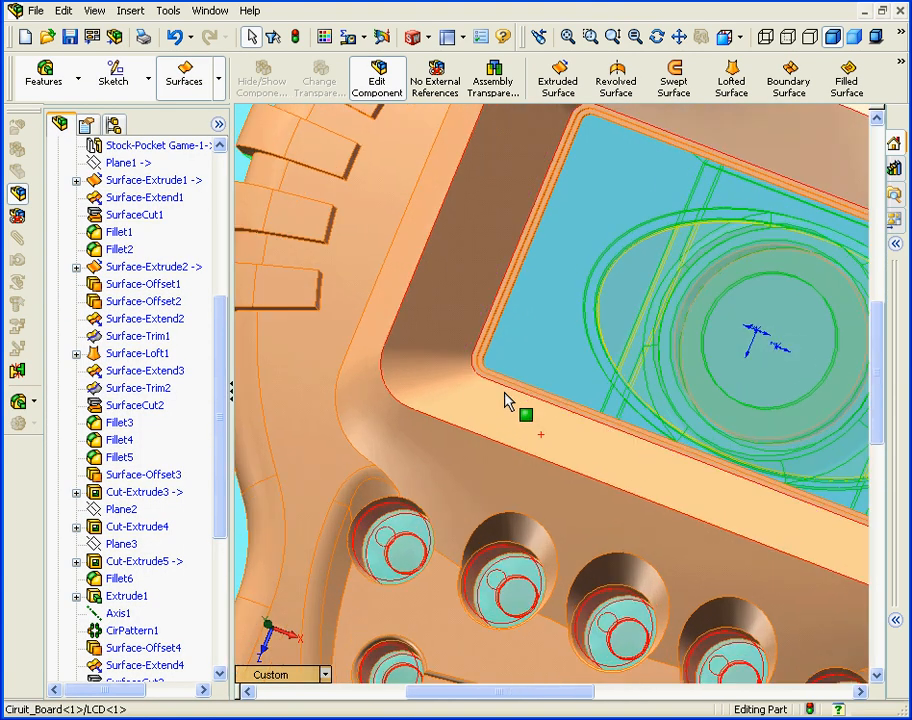
{"action": "left_click", "coordinate": [901, 66]}
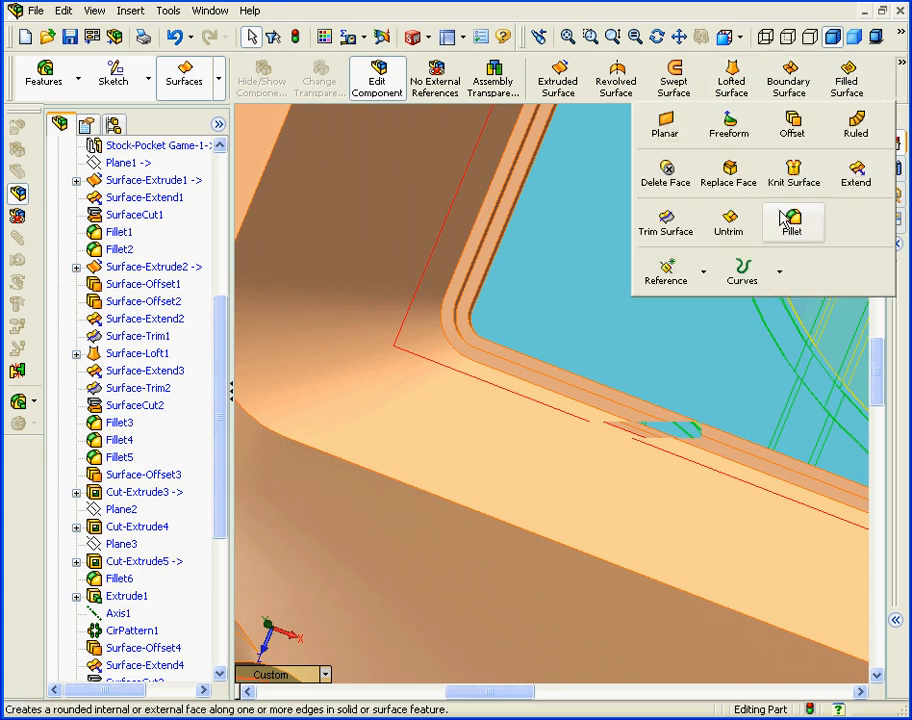
{"action": "left_click", "coordinate": [792, 122]}
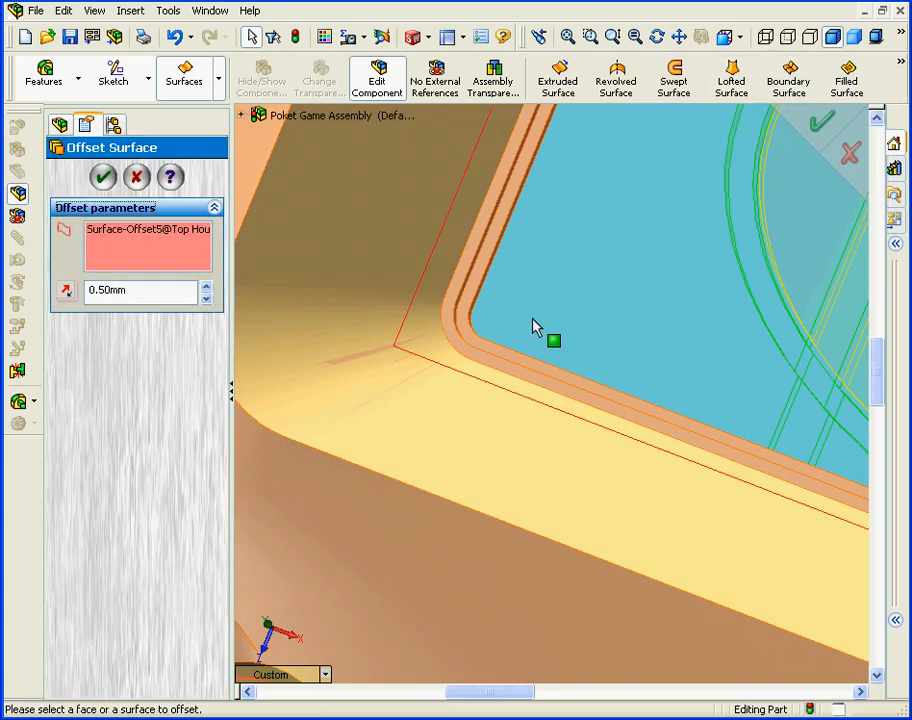
{"action": "left_click", "coordinate": [179, 233]}
{"action": "right_click", "coordinate": [179, 236]}
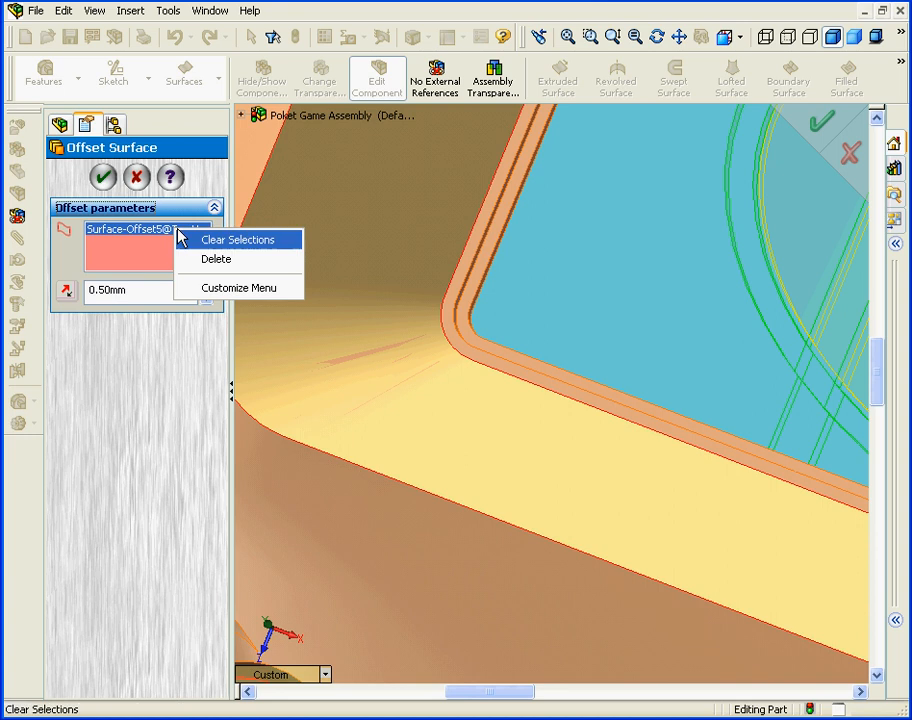
{"action": "left_click", "coordinate": [219, 262]}
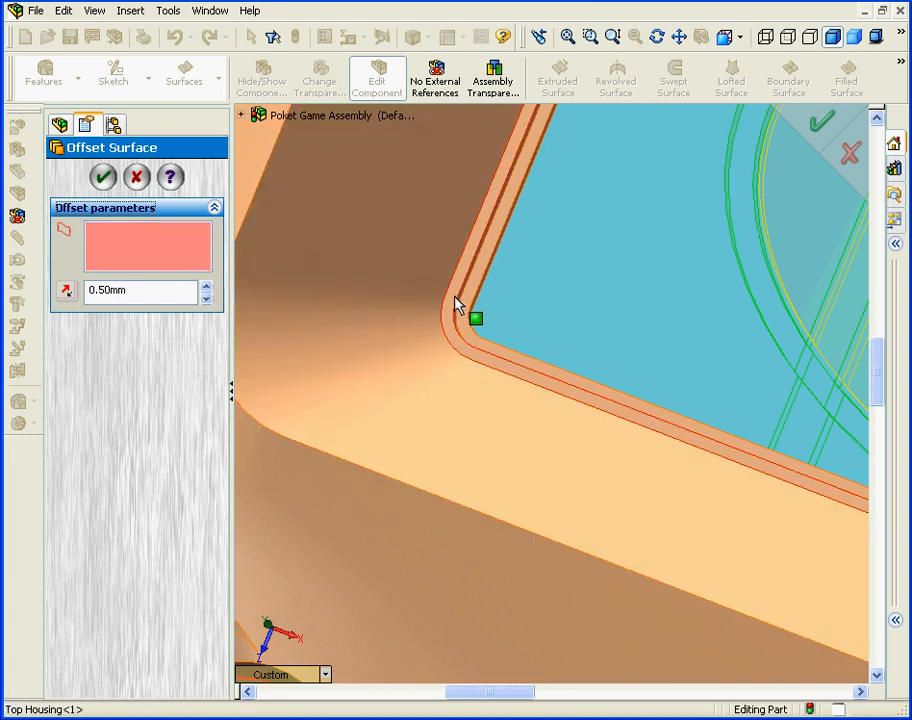
{"action": "left_click", "coordinate": [456, 305]}
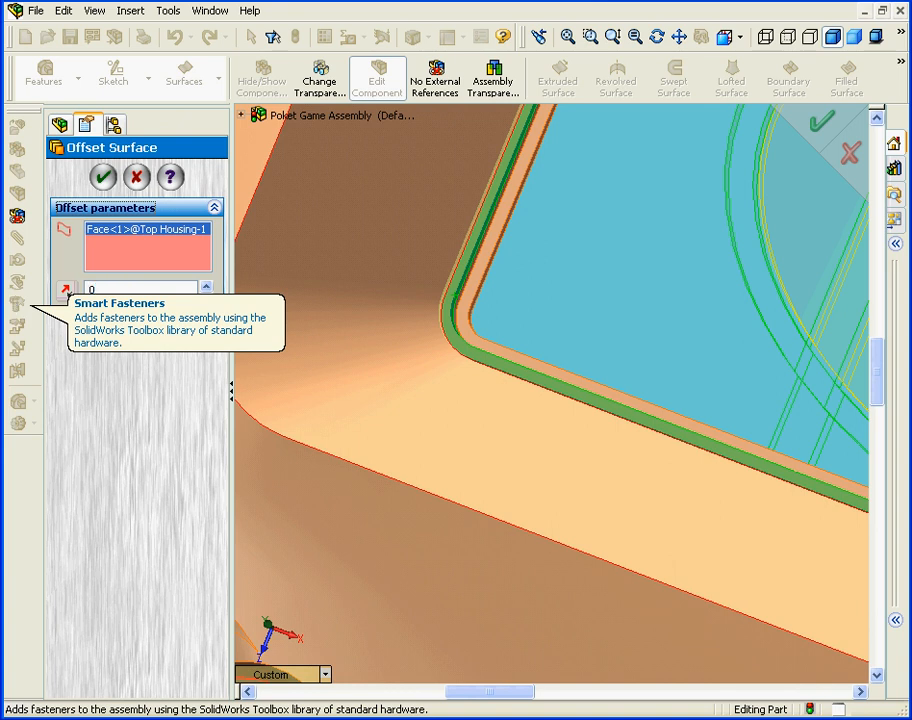
{"action": "key", "text": "Return"}
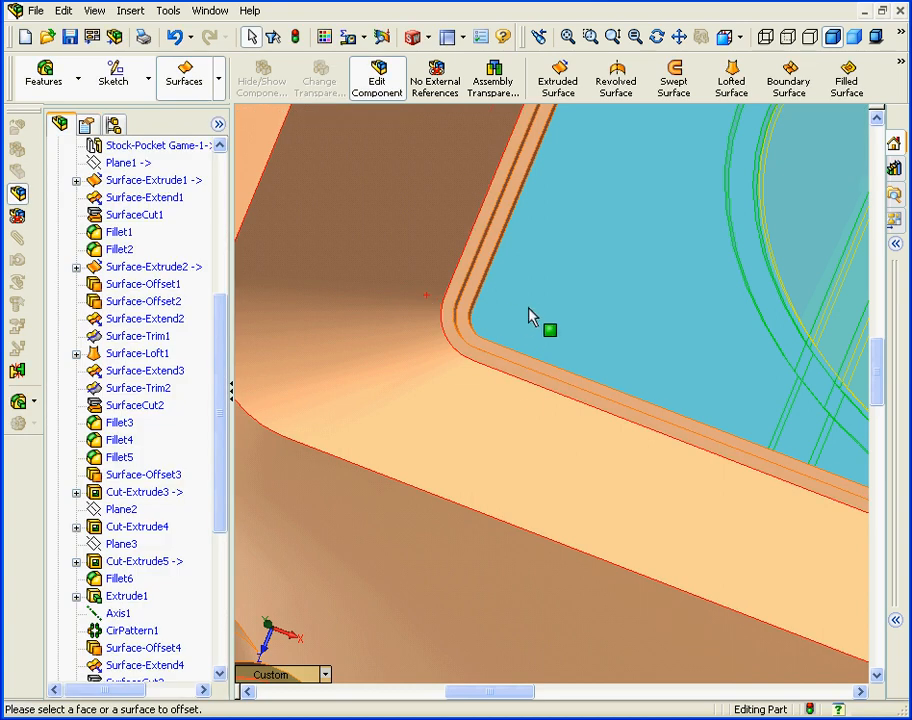
Step: Hide the top housing's solid body Cut-Extrude8
{"action": "left_click", "coordinate": [538, 309]}
{"action": "scroll", "coordinate": [538, 309], "scroll_direction": "up", "scroll_amount": 9}
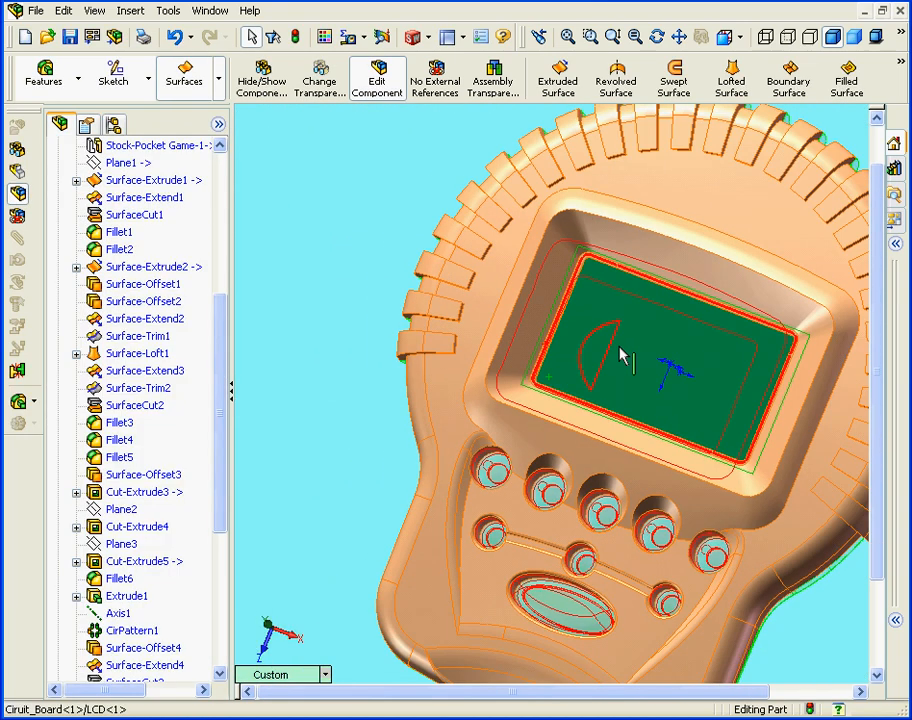
{"action": "middle_click_drag", "start_coordinate": [621, 357], "coordinate": [631, 330]}
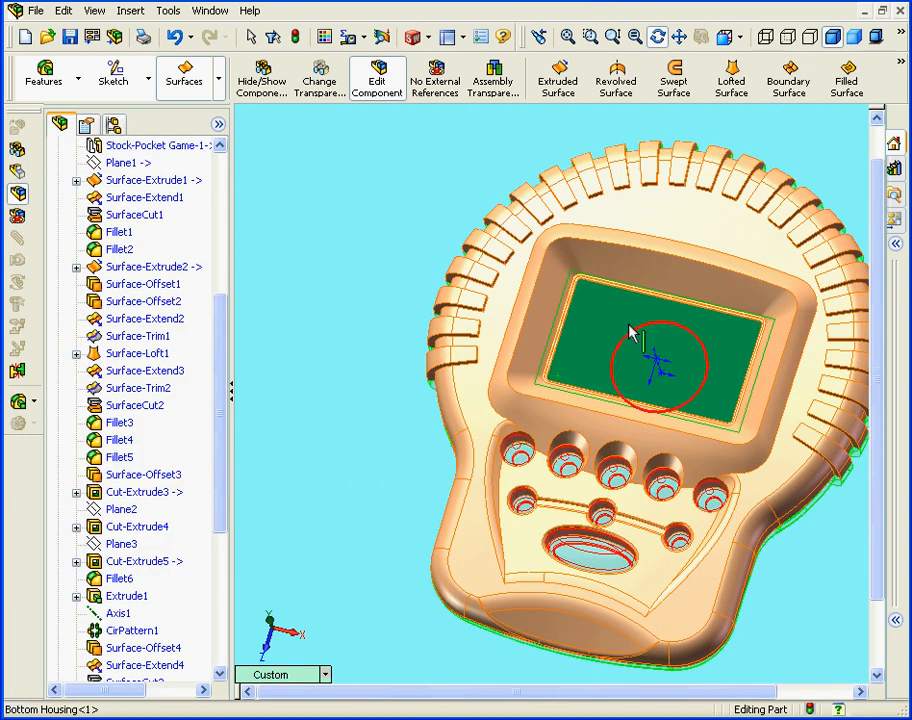
{"action": "scroll", "coordinate": [228, 300], "scroll_direction": "up", "scroll_amount": 5}
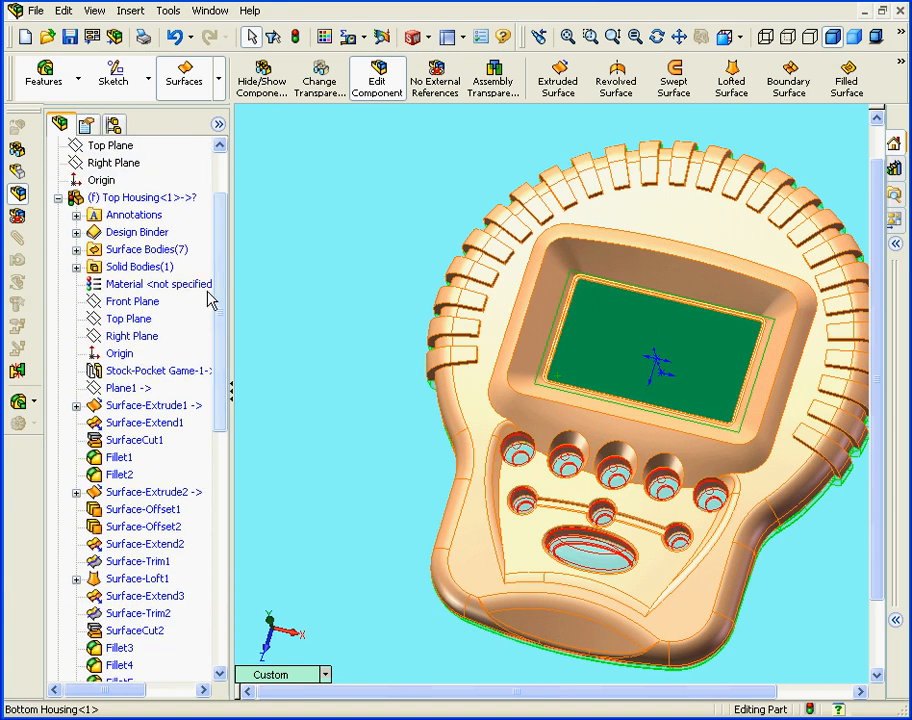
{"action": "left_click", "coordinate": [92, 270]}
{"action": "left_click", "coordinate": [76, 268]}
{"action": "left_click", "coordinate": [137, 286]}
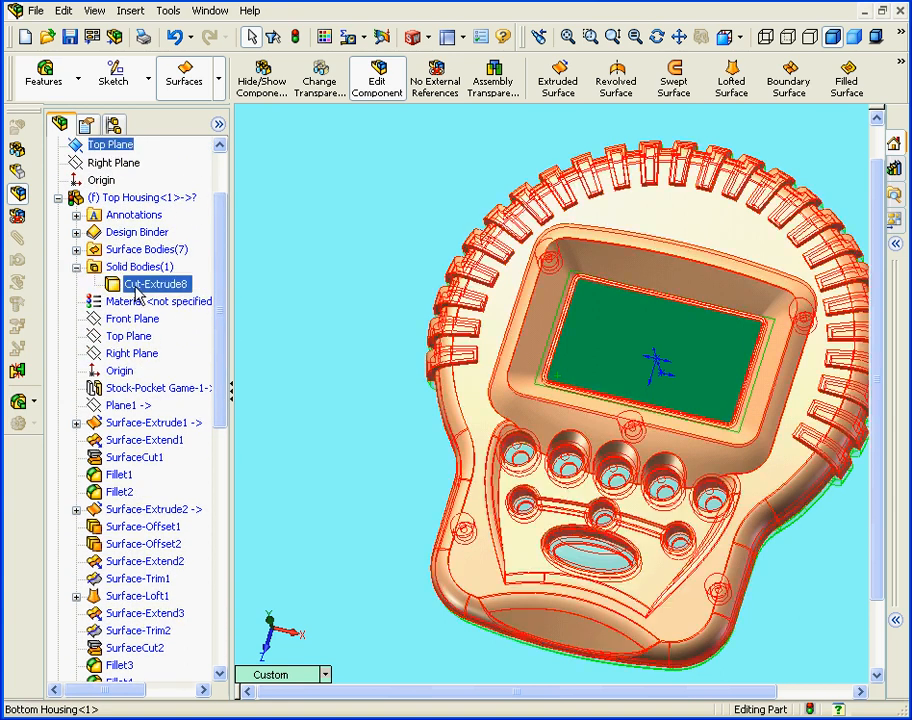
{"action": "right_click", "coordinate": [137, 287]}
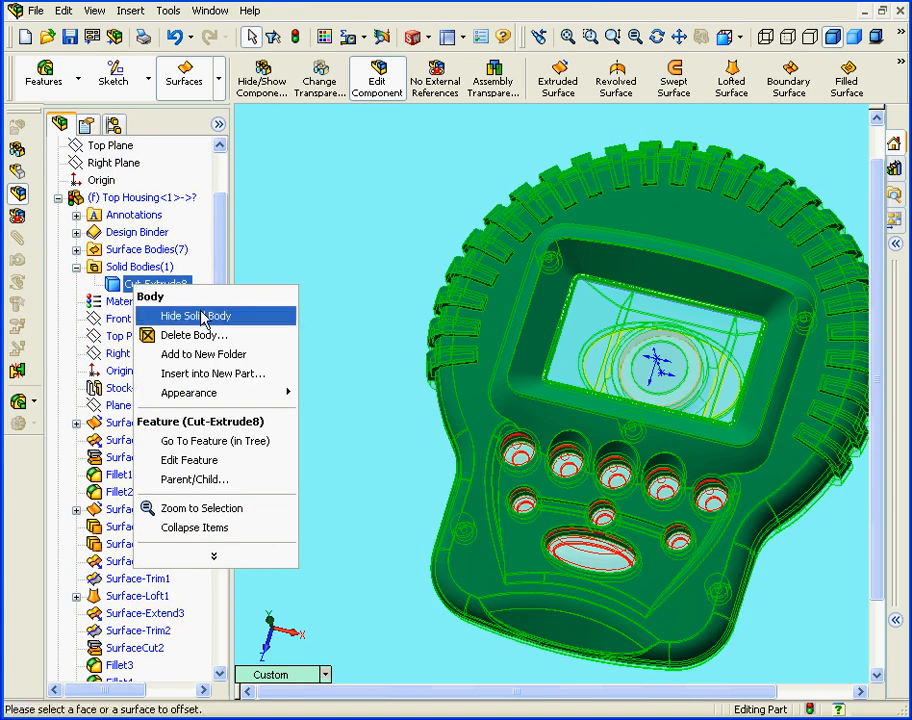
{"action": "left_click", "coordinate": [210, 315]}
Step: Extend the ledge surface's outer edge up to the offset sloped surface, using the Same surface extension type
{"action": "scroll", "coordinate": [575, 356], "scroll_direction": "down", "scroll_amount": 6}
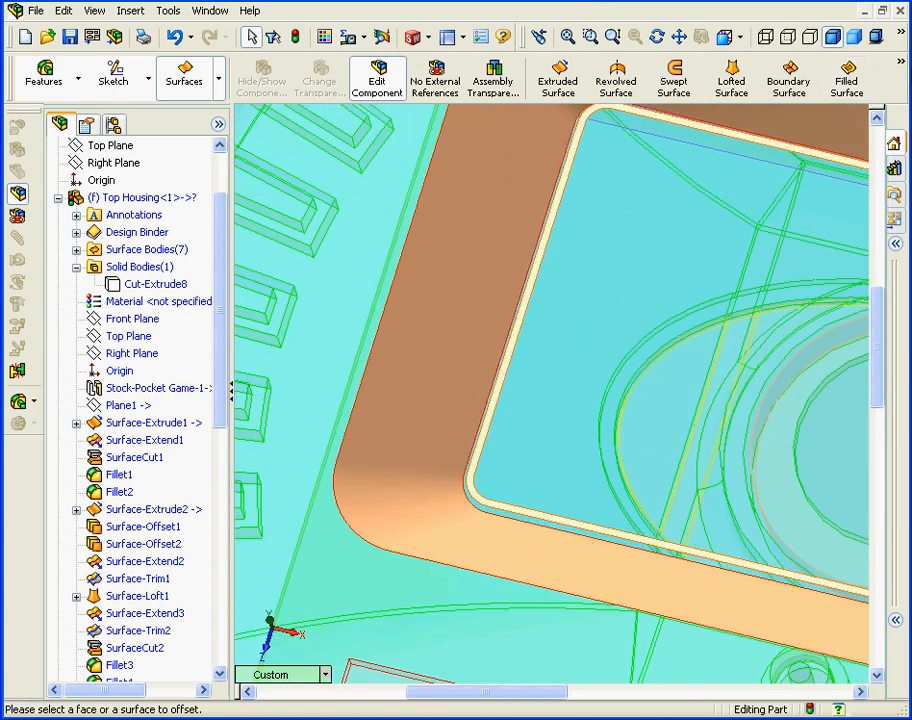
{"action": "left_click", "coordinate": [901, 68]}
{"action": "left_click", "coordinate": [858, 178]}
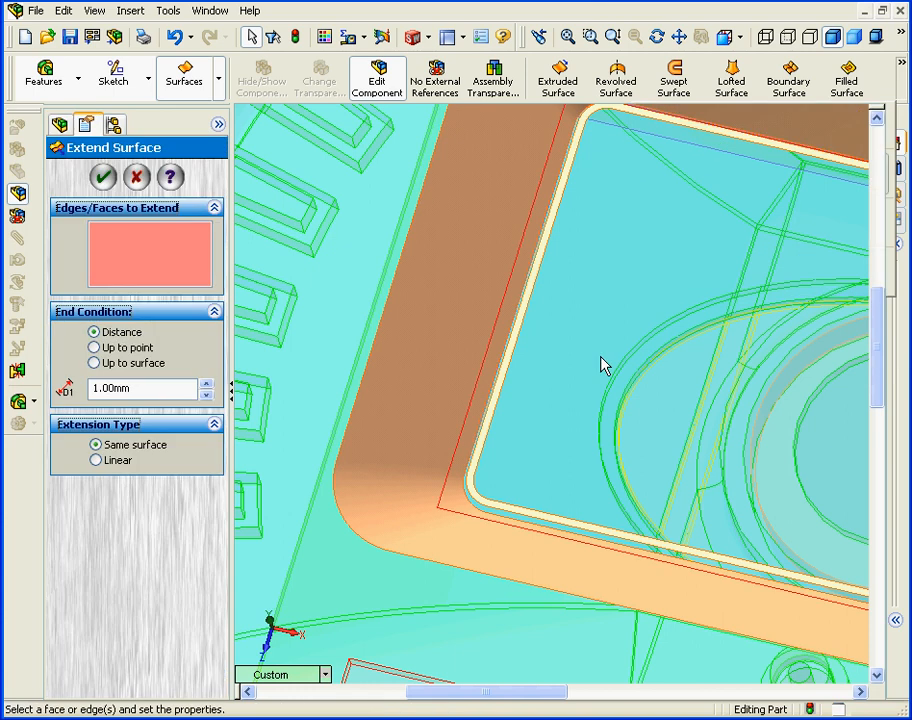
{"action": "left_click", "coordinate": [472, 500]}
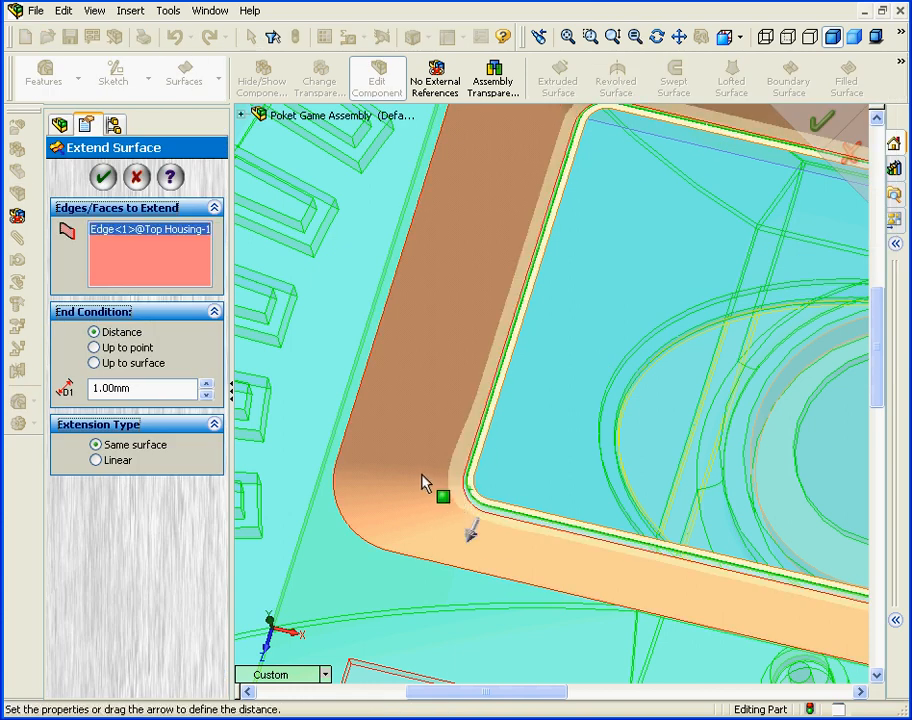
{"action": "left_click", "coordinate": [94, 363]}
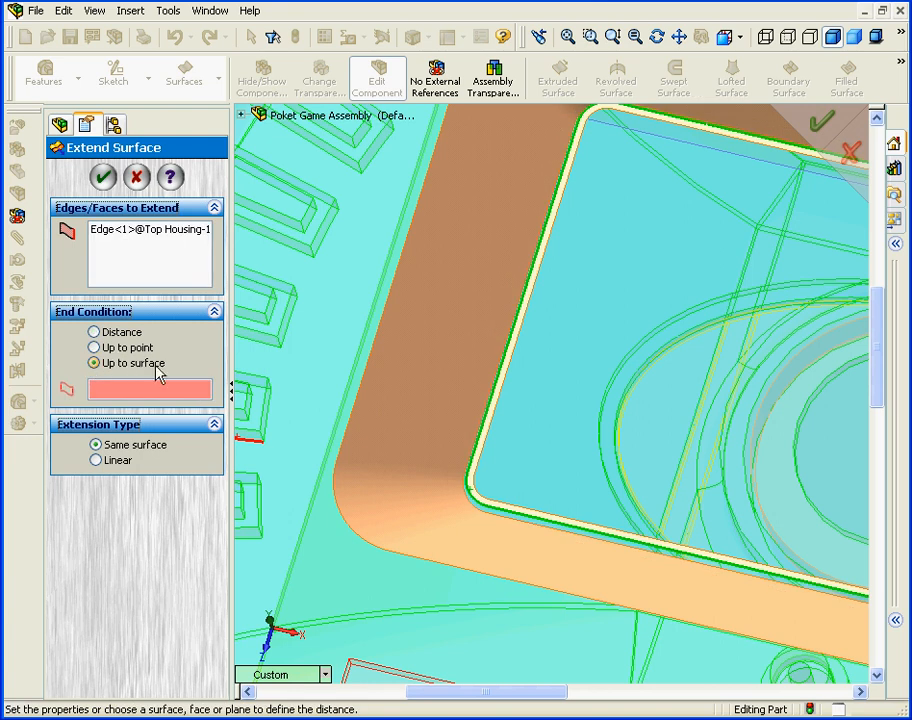
{"action": "left_click", "coordinate": [447, 412]}
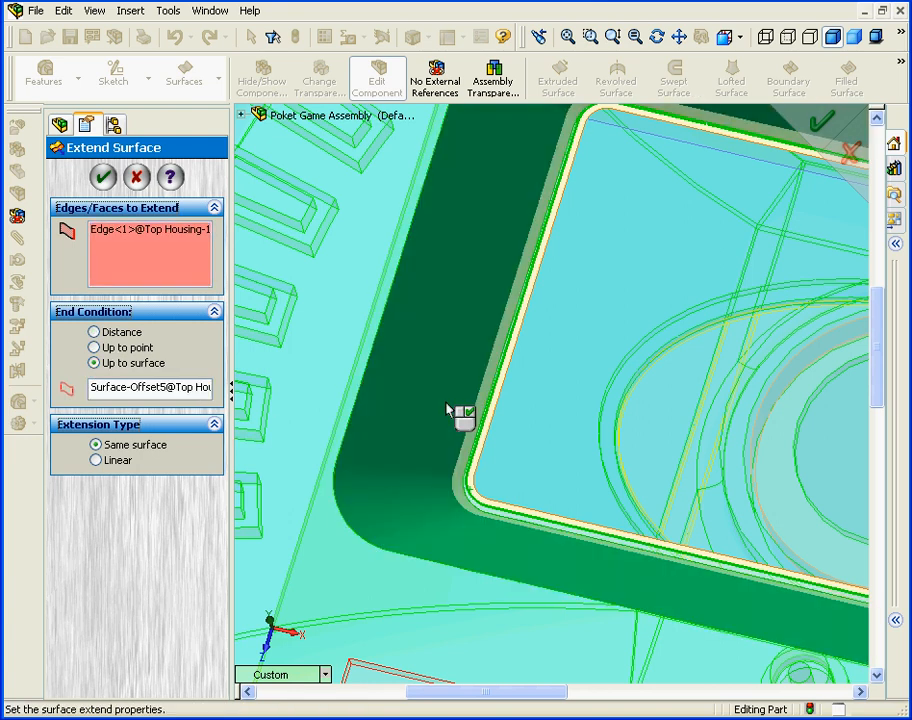
{"action": "left_click", "coordinate": [104, 177]}
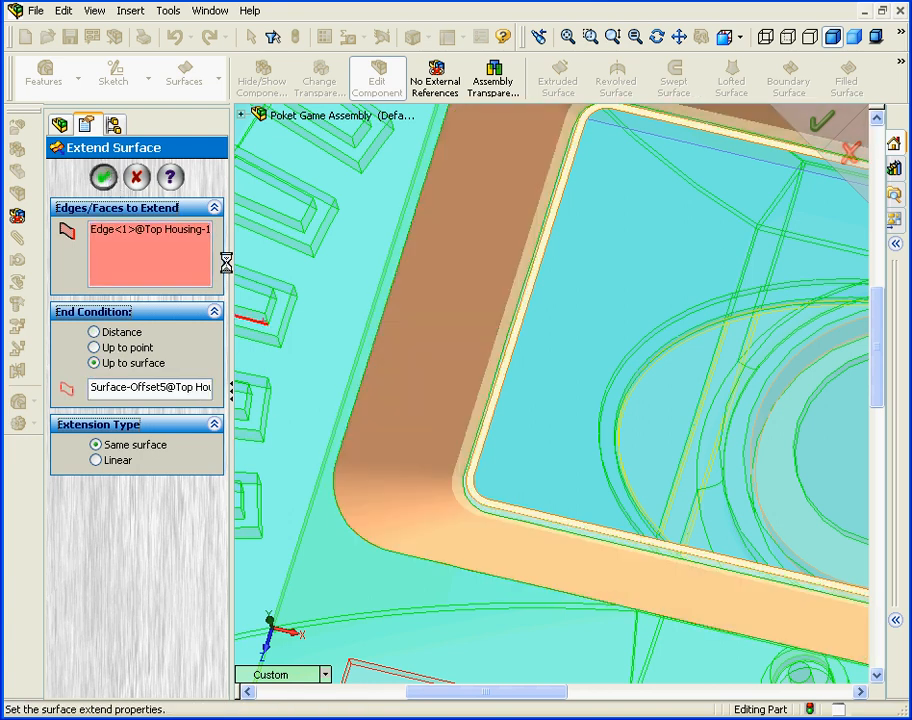
Step: Create a planar surface bounded by the ledge surface's inner edge to close the screen opening
{"action": "left_click", "coordinate": [904, 76]}
{"action": "left_click", "coordinate": [661, 136]}
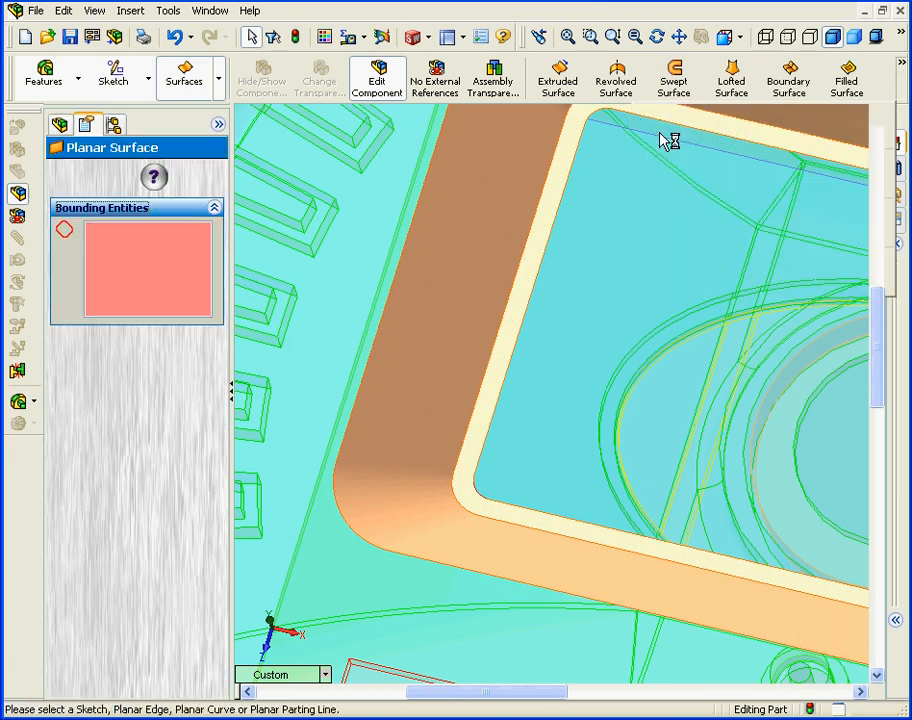
{"action": "left_click", "coordinate": [516, 356]}
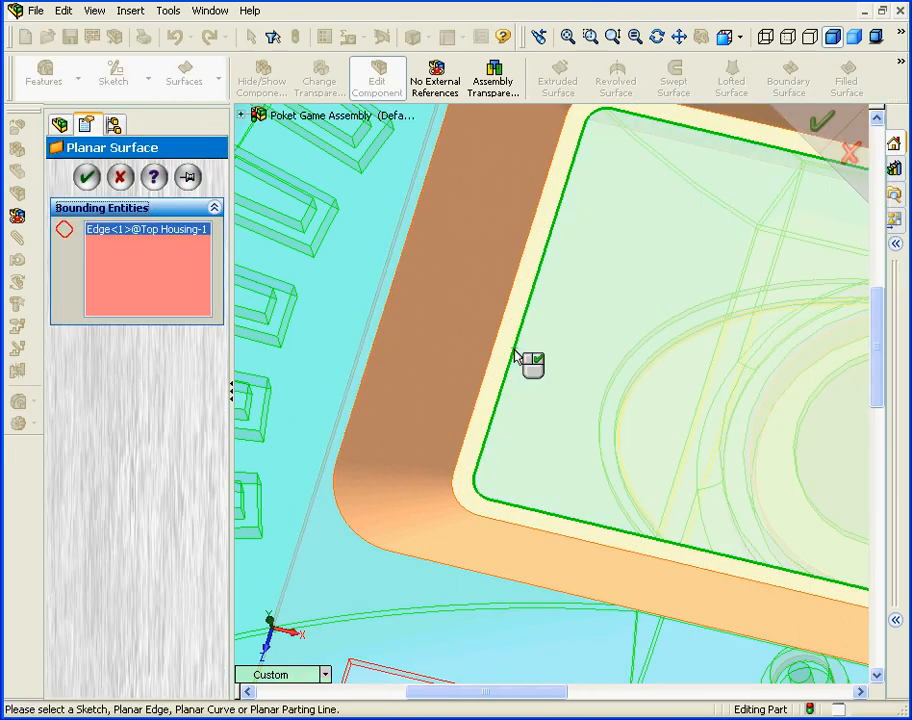
{"action": "left_click", "coordinate": [121, 186]}
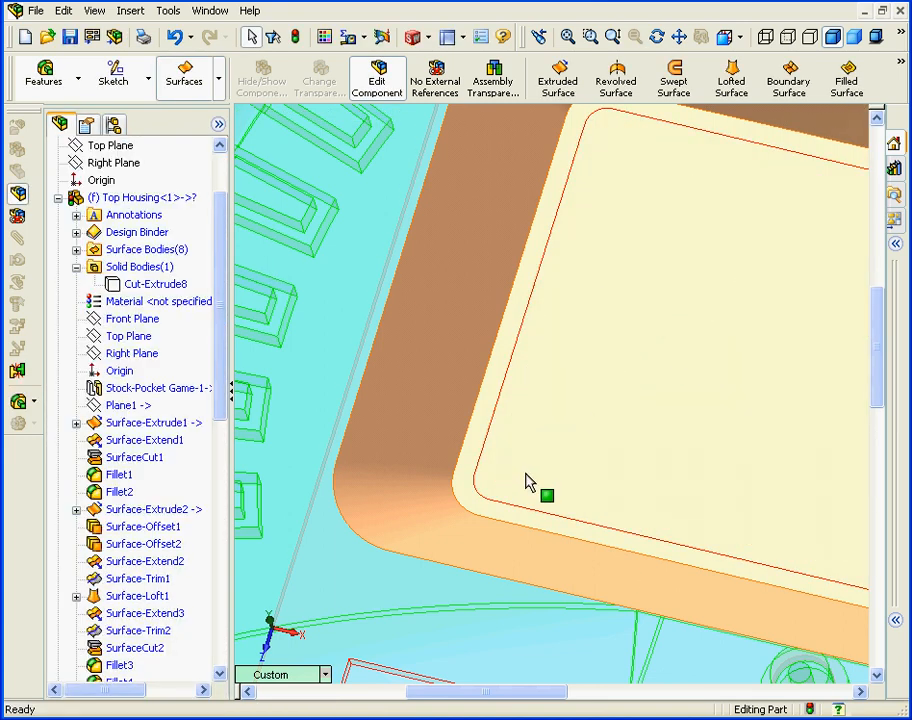
Step: Knit the planar surface and the extended ledge surface together without forming a solid
{"action": "left_click", "coordinate": [901, 66]}
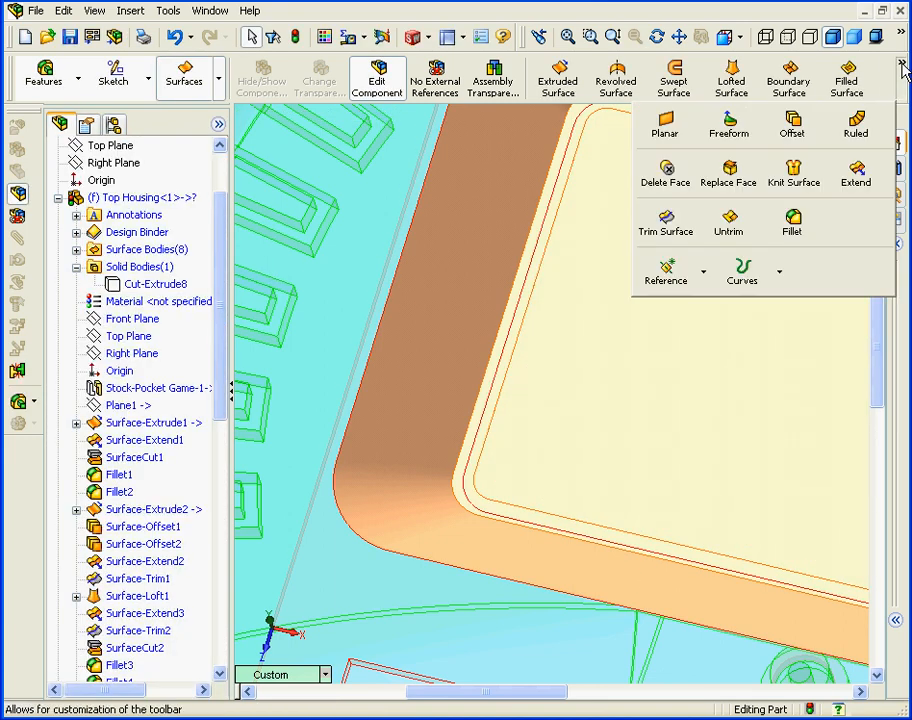
{"action": "left_click", "coordinate": [793, 177]}
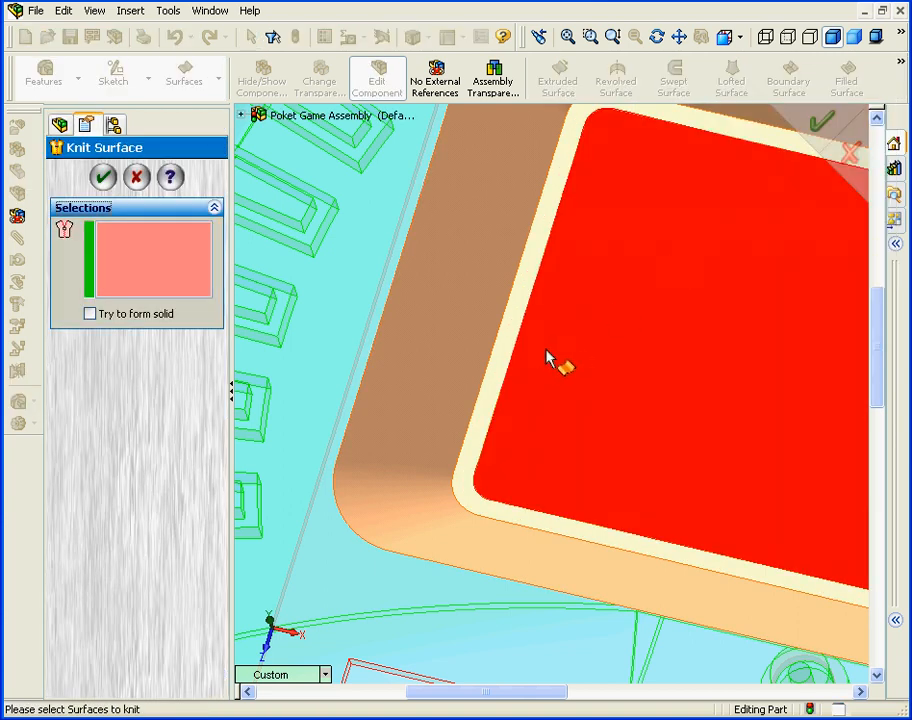
{"action": "left_click", "coordinate": [548, 361]}
{"action": "left_click", "coordinate": [478, 347]}
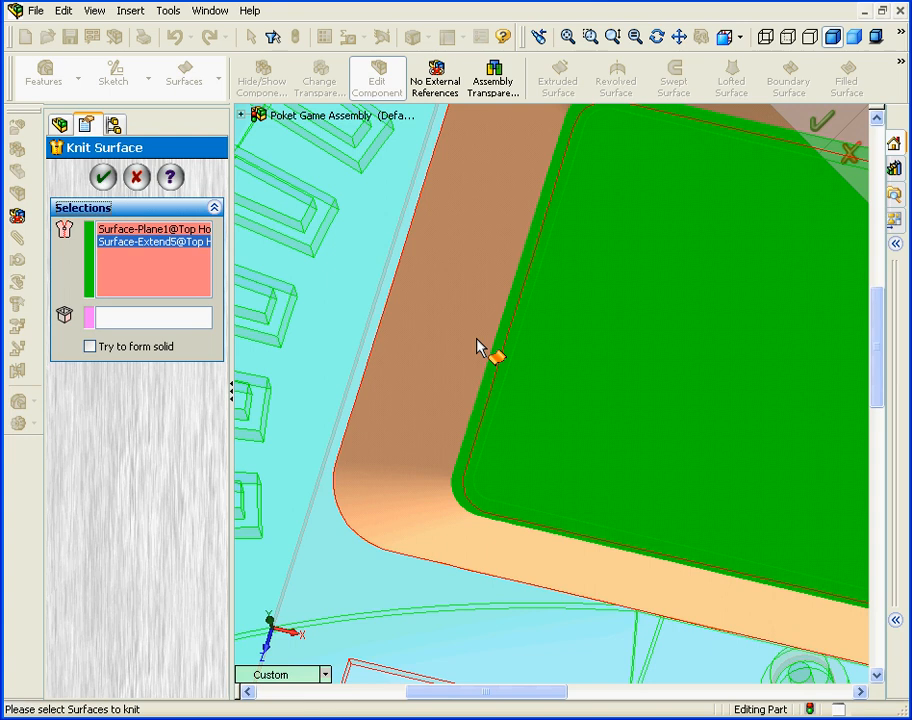
{"action": "left_click", "coordinate": [104, 179]}
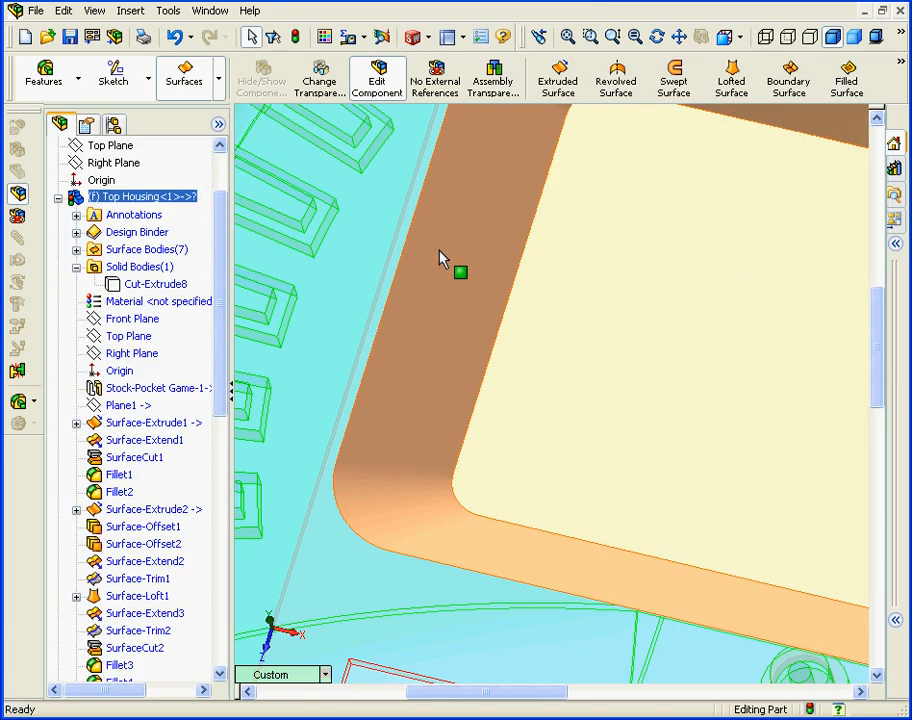
Step: Mutually trim the knitted surface and Surface-Offset5, keeping the sloped wall piece Surface-Offset5-Trim1 and the inner piece Surface-Knit1-Trim0
{"action": "left_click", "coordinate": [900, 68]}
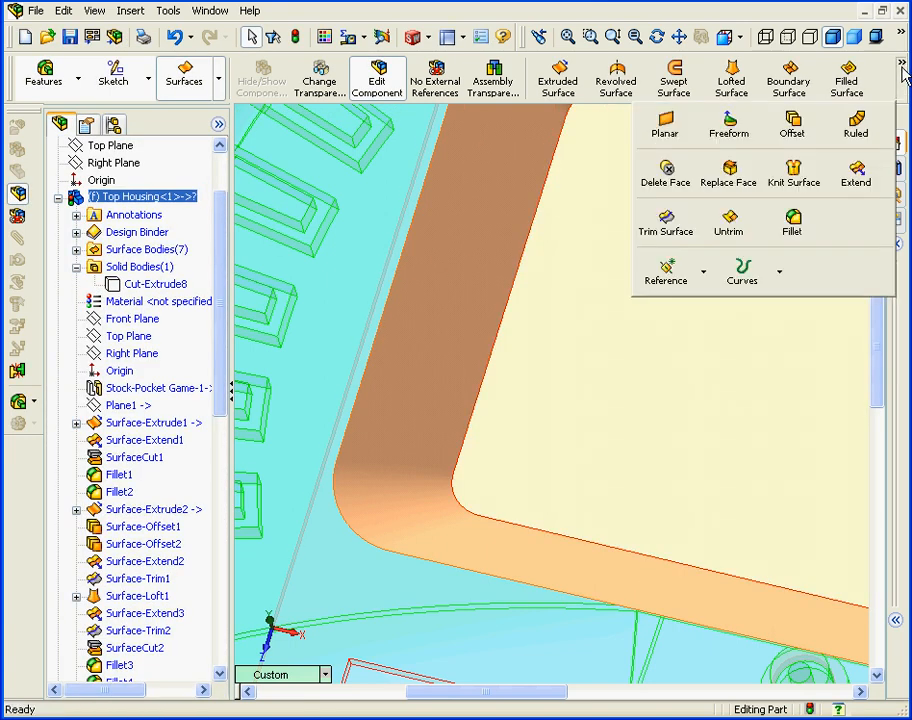
{"action": "left_click", "coordinate": [666, 224]}
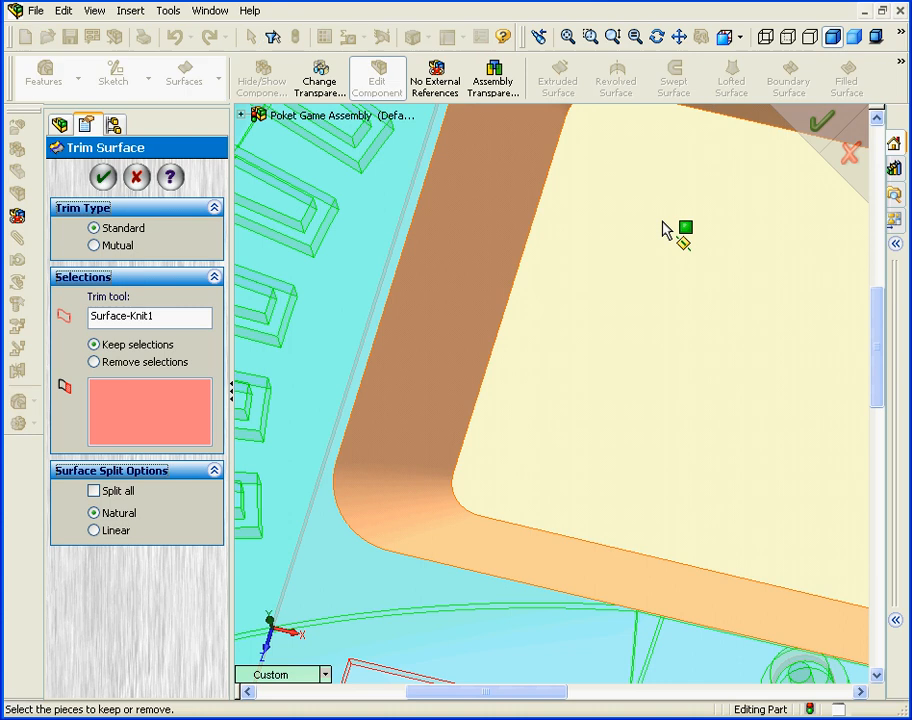
{"action": "left_click", "coordinate": [95, 247]}
{"action": "scroll", "coordinate": [540, 411], "scroll_direction": "up", "scroll_amount": 4}
{"action": "middle_click", "coordinate": [603, 427]}
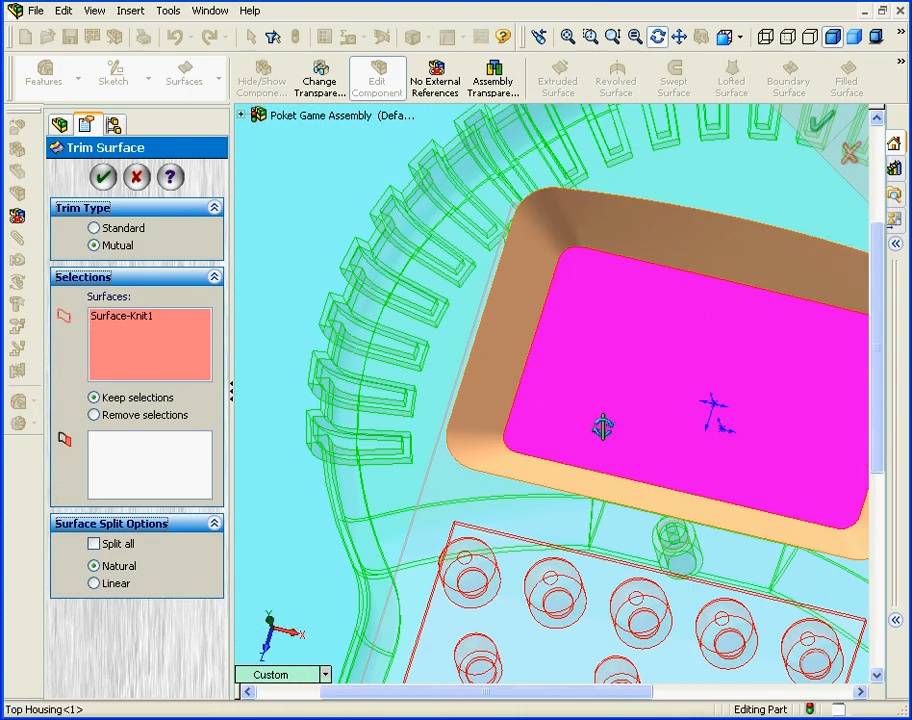
{"action": "middle_click_drag", "start_coordinate": [603, 427], "coordinate": [585, 440]}
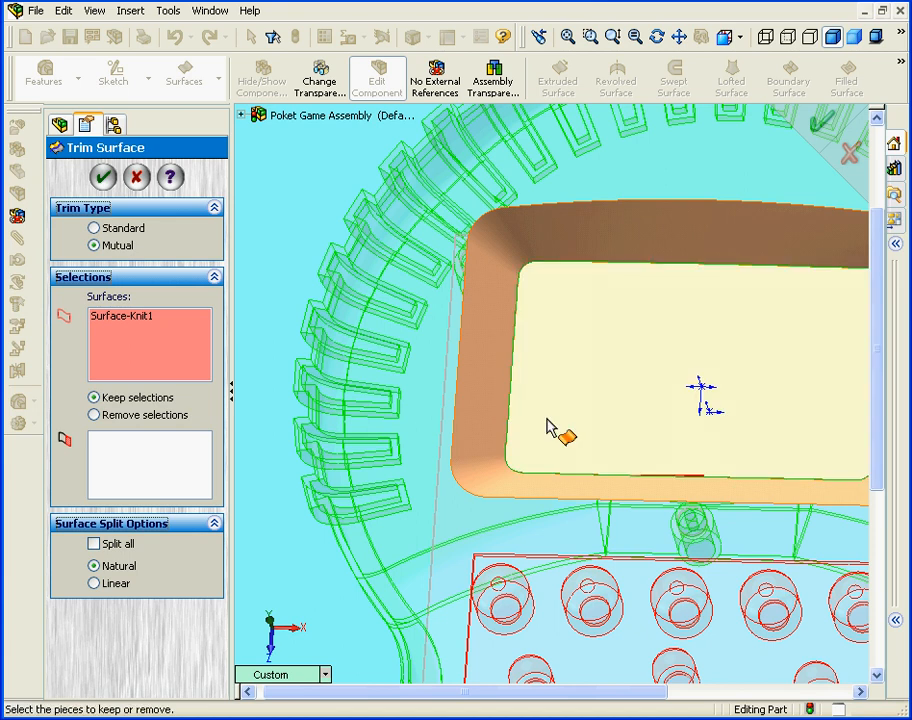
{"action": "left_click", "coordinate": [550, 428]}
{"action": "left_click", "coordinate": [480, 423]}
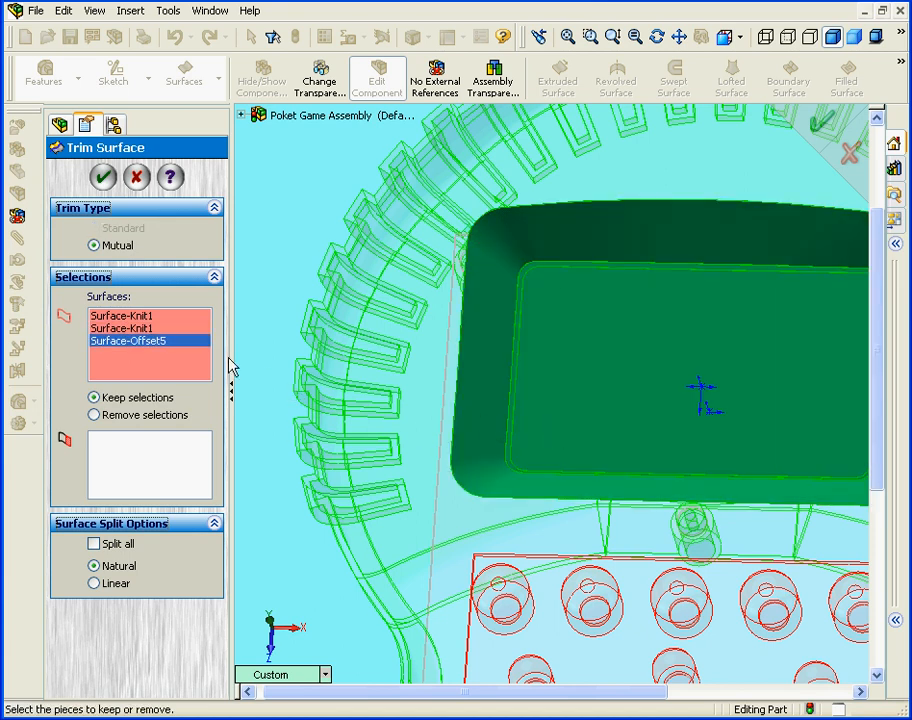
{"action": "left_click", "coordinate": [158, 461]}
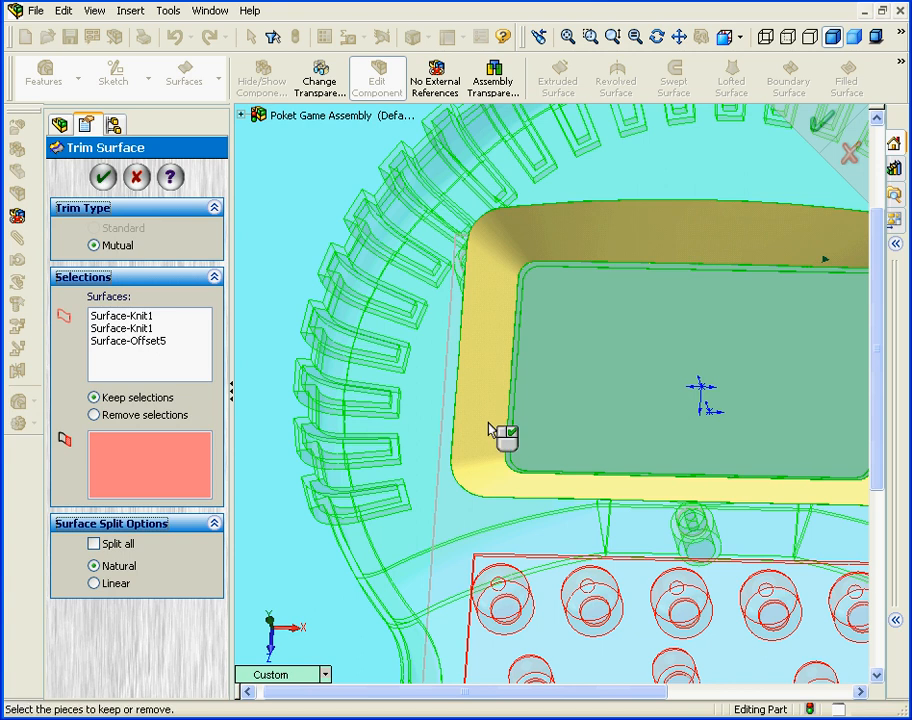
{"action": "left_click", "coordinate": [490, 430]}
{"action": "left_click", "coordinate": [537, 423]}
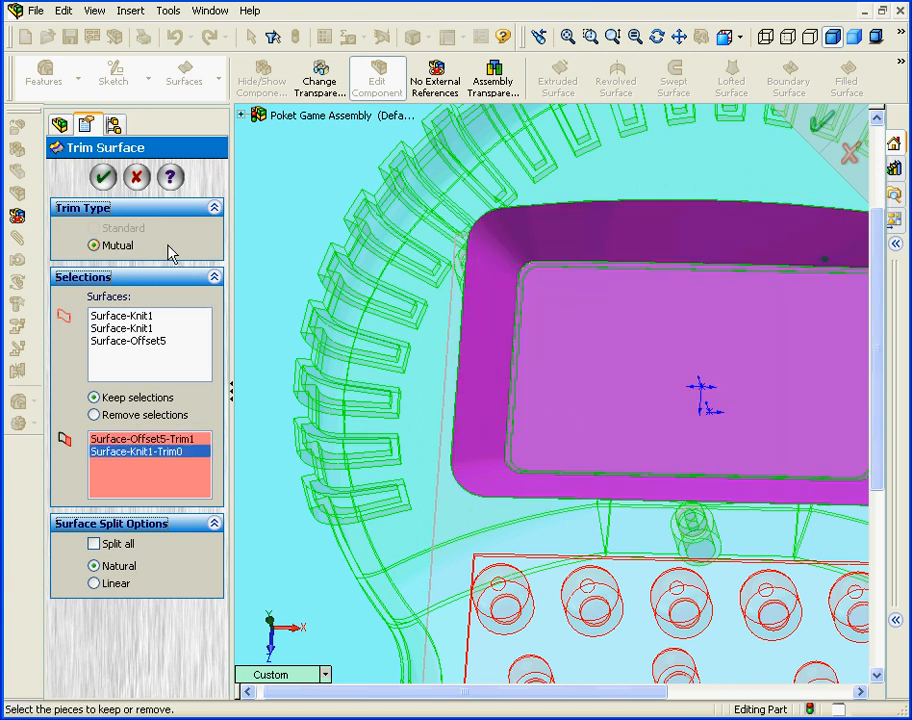
{"action": "left_click", "coordinate": [106, 178]}
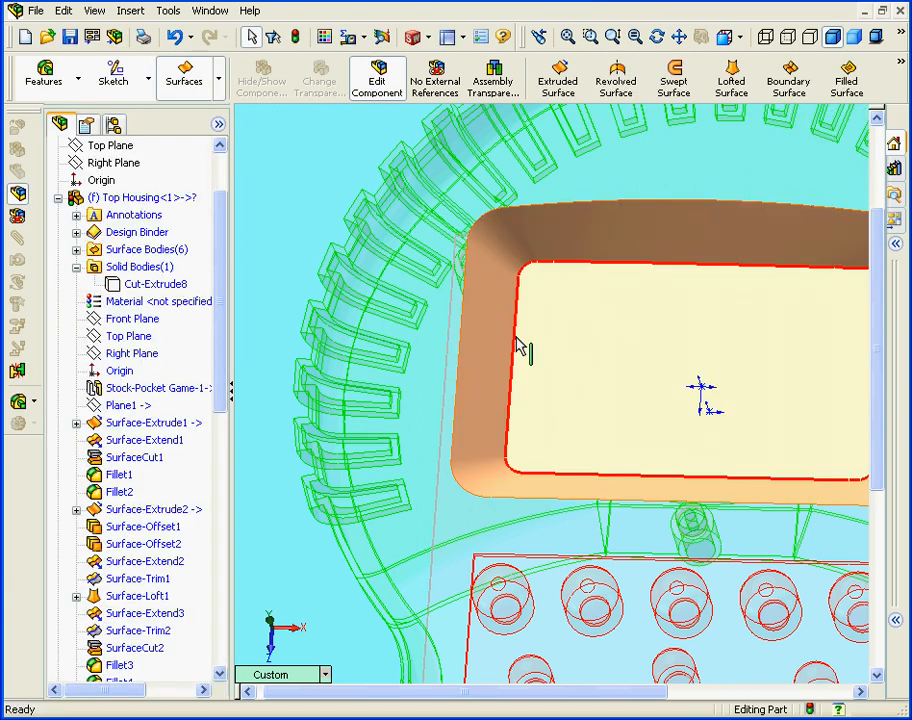
Step: Create a reference plane offset 12 mm from the Top Plane of the Top Housing part
{"action": "key", "text": "f"}
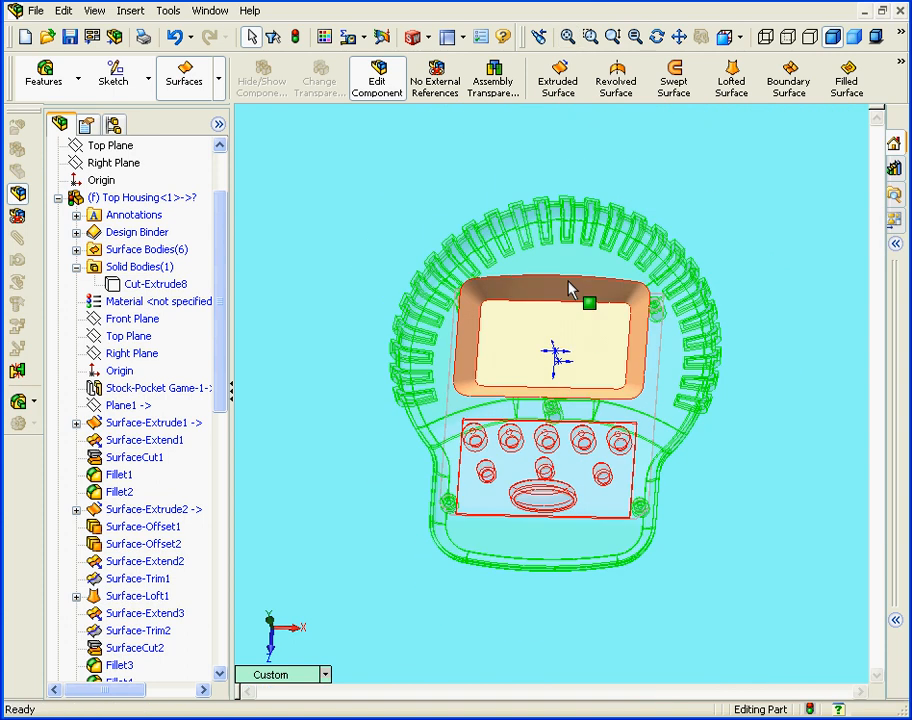
{"action": "left_click", "coordinate": [130, 10]}
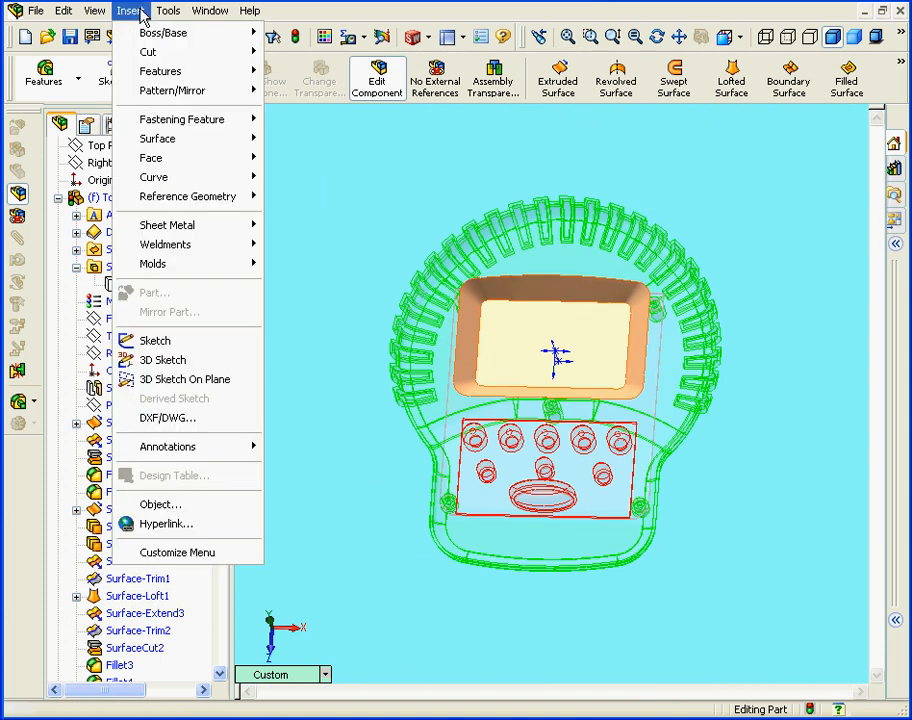
{"action": "mouse_move", "coordinate": [220, 197]}
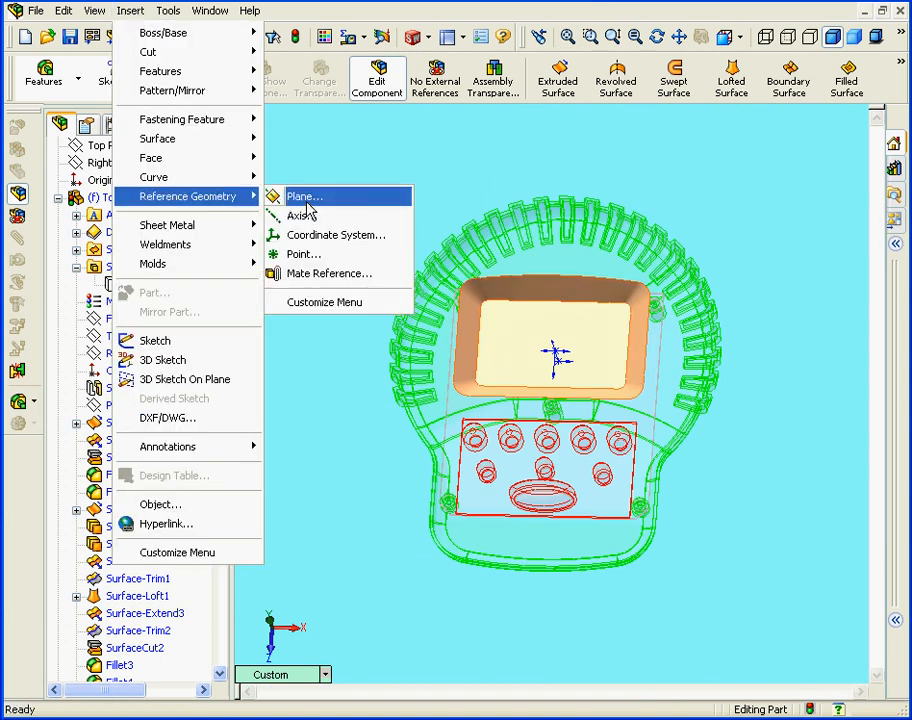
{"action": "left_click", "coordinate": [272, 197]}
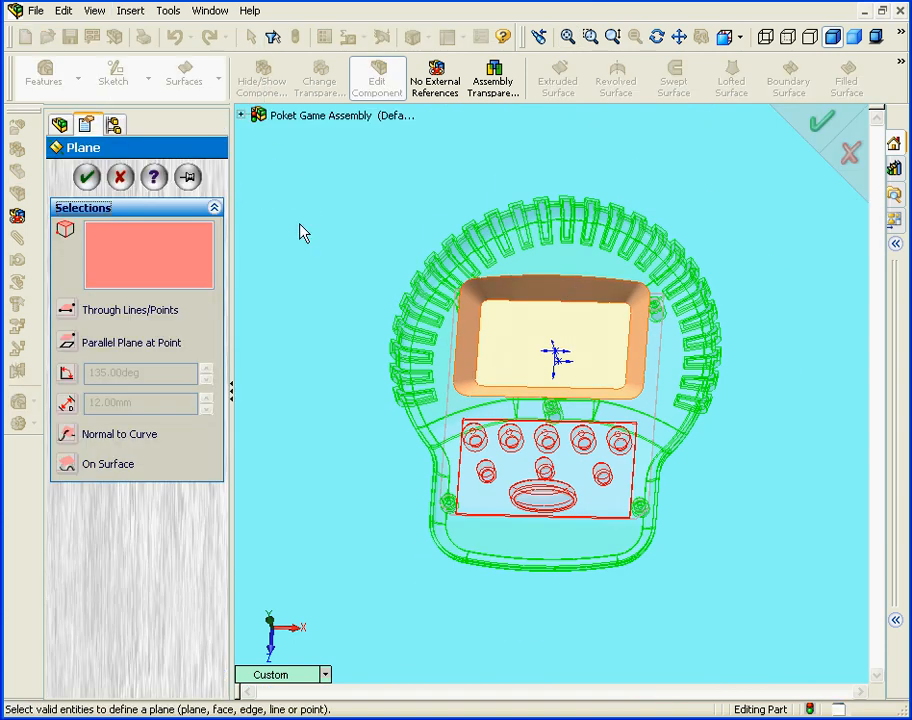
{"action": "left_click", "coordinate": [241, 115]}
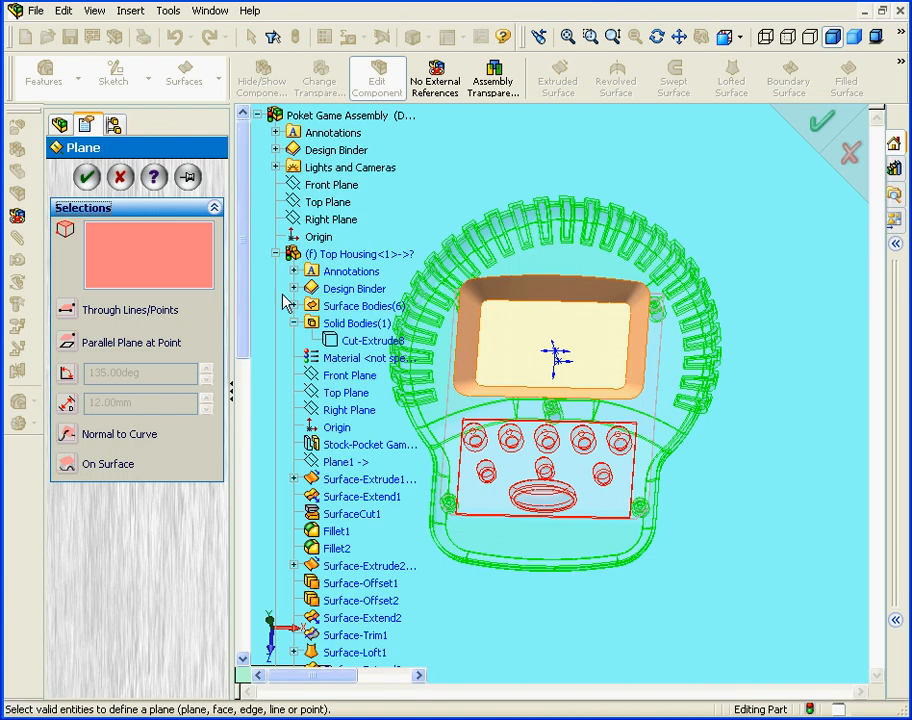
{"action": "left_click", "coordinate": [345, 394]}
{"action": "left_click_drag", "start_coordinate": [136, 412], "coordinate": [65, 418]}
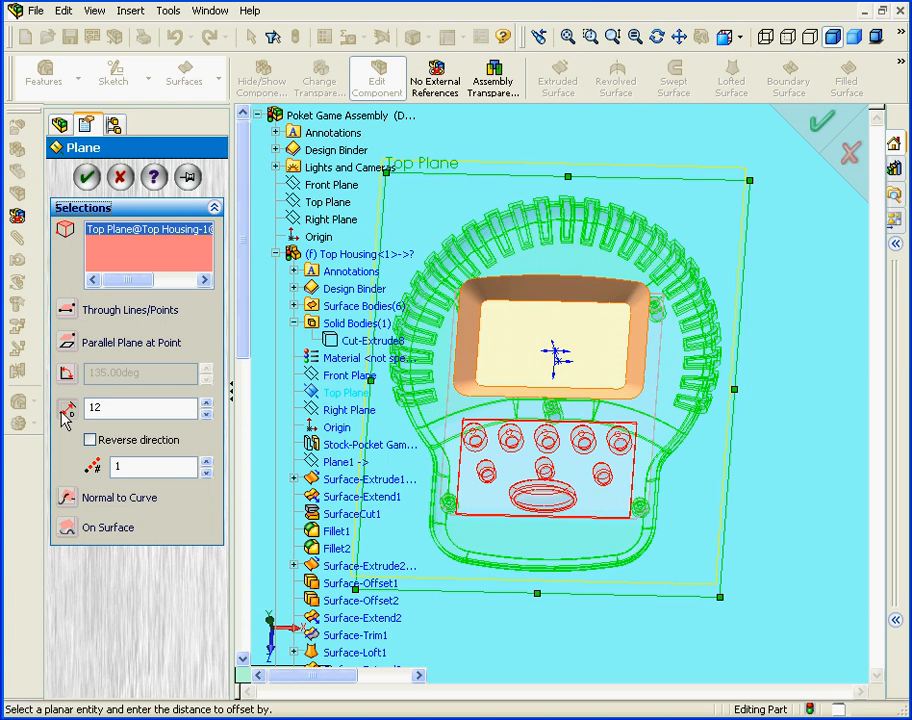
{"action": "middle_click_drag", "start_coordinate": [597, 546], "coordinate": [587, 494]}
{"action": "left_click", "coordinate": [259, 115]}
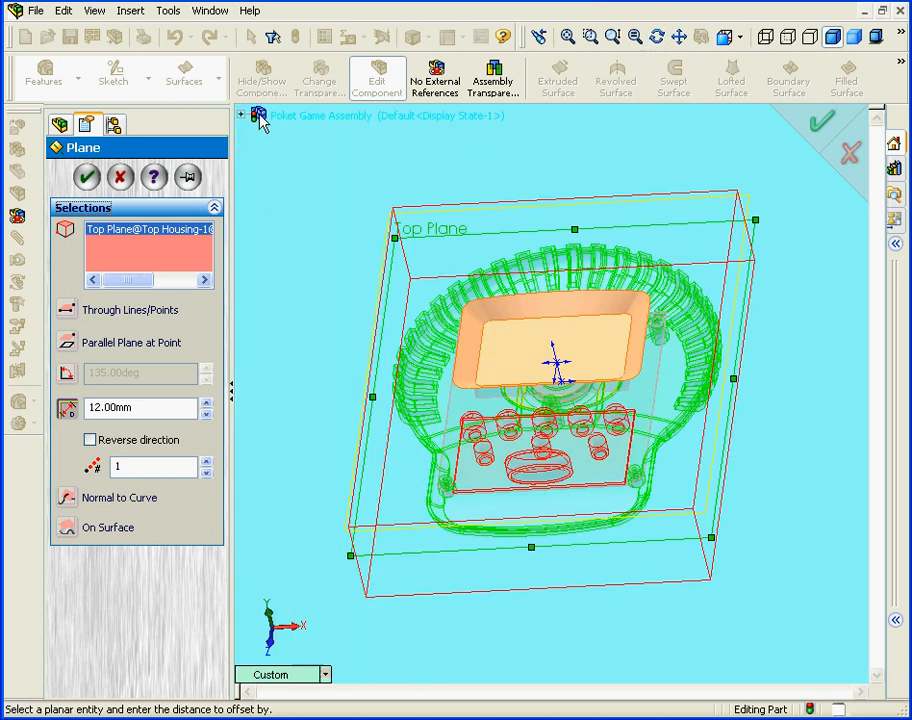
{"action": "left_click", "coordinate": [88, 177]}
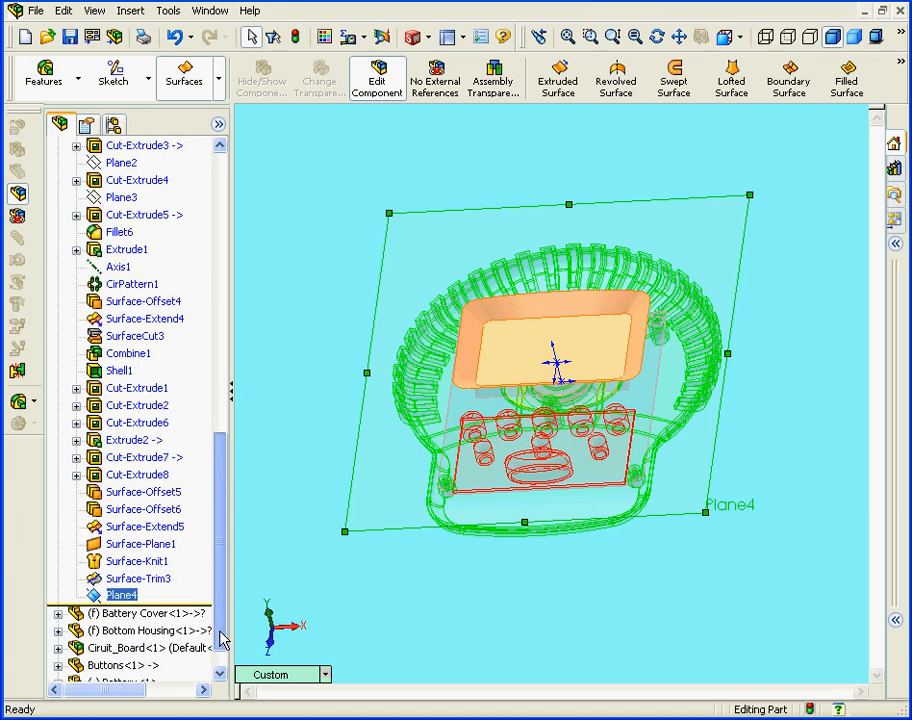
Step: Start a sketch on the new offset plane and view it from the Top orientation, centred on the screen opening
{"action": "right_click", "coordinate": [122, 595]}
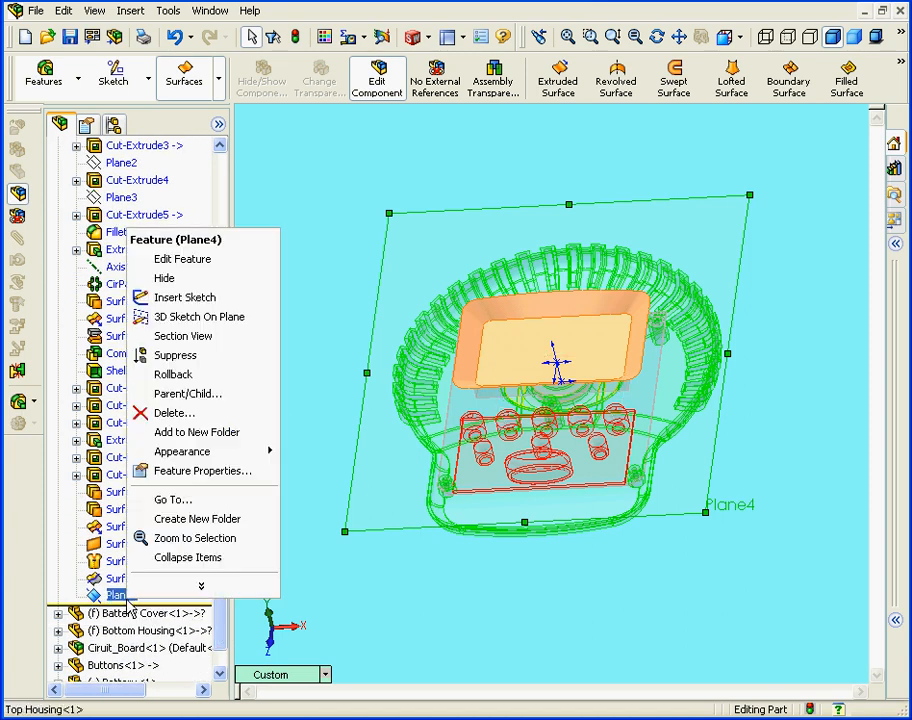
{"action": "left_click", "coordinate": [212, 298]}
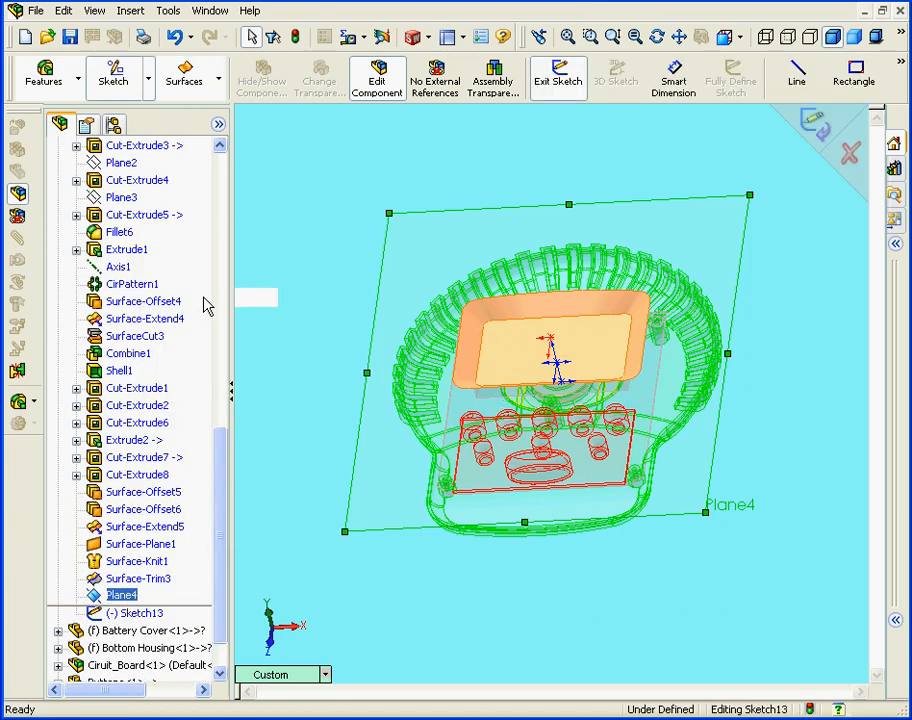
{"action": "left_click", "coordinate": [741, 39]}
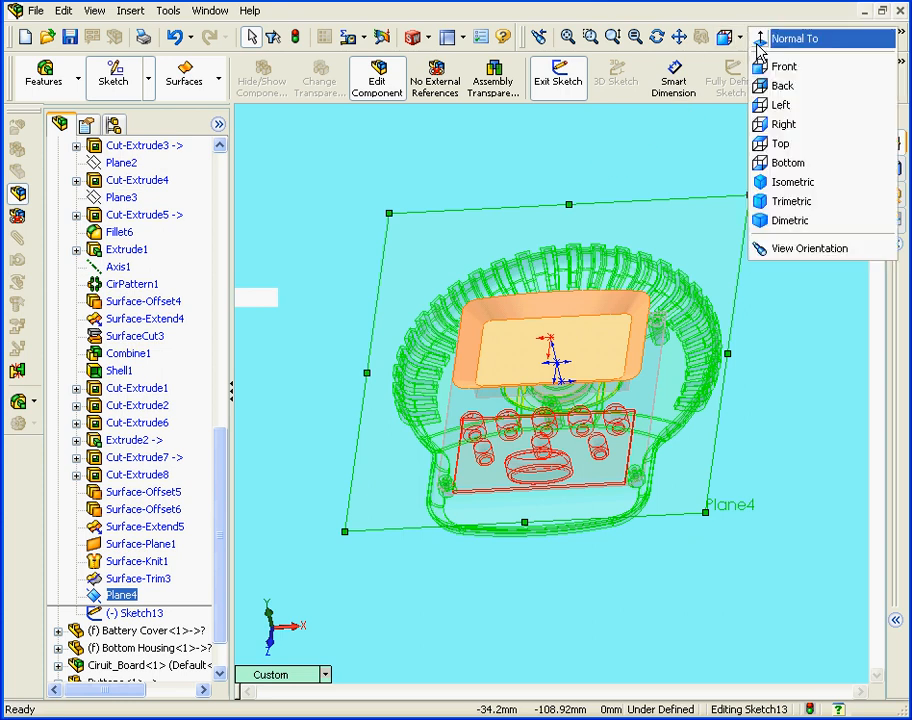
{"action": "left_click", "coordinate": [792, 148]}
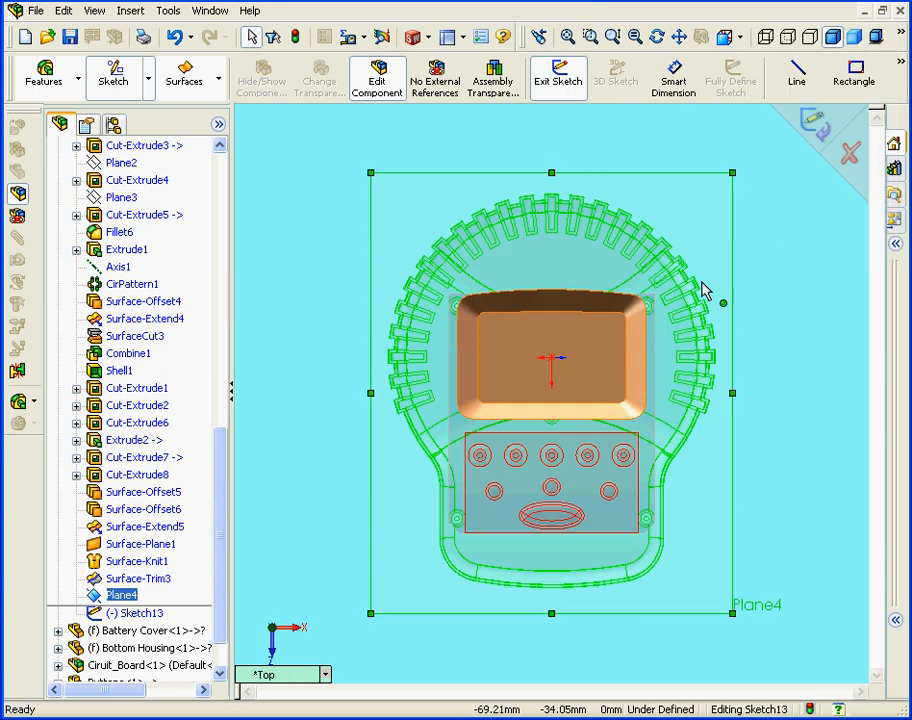
{"action": "scroll", "coordinate": [612, 346], "scroll_direction": "down", "scroll_amount": 4}
{"action": "scroll", "coordinate": [612, 346], "scroll_direction": "down", "scroll_amount": 2}
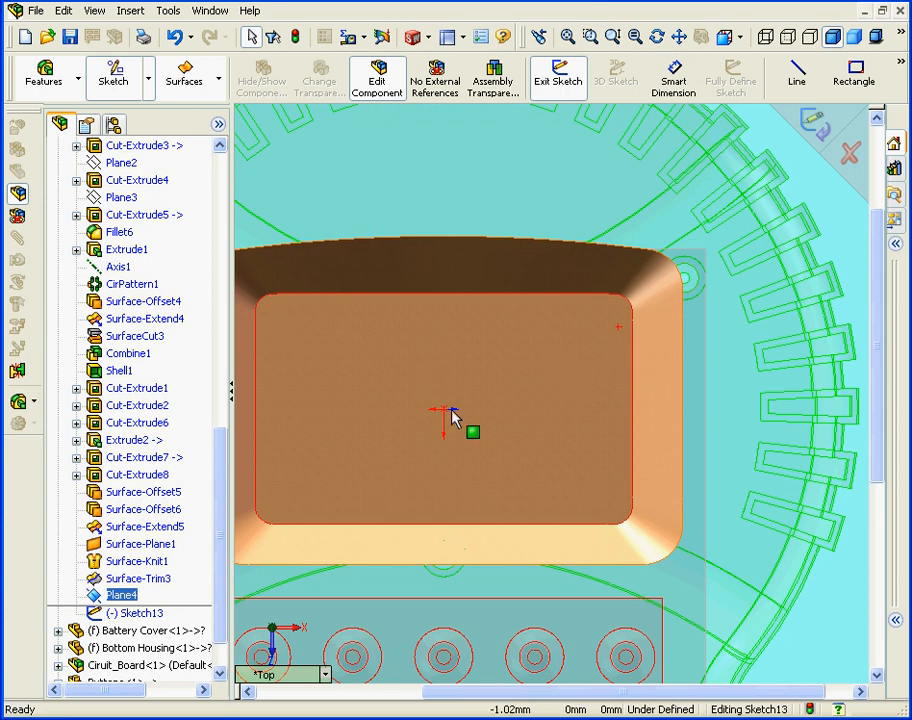
{"action": "scroll", "coordinate": [456, 416], "scroll_direction": "up", "scroll_amount": 3}
{"action": "scroll", "coordinate": [465, 411], "scroll_direction": "down", "scroll_amount": 2}
{"action": "scroll", "coordinate": [476, 405], "scroll_direction": "down", "scroll_amount": 2}
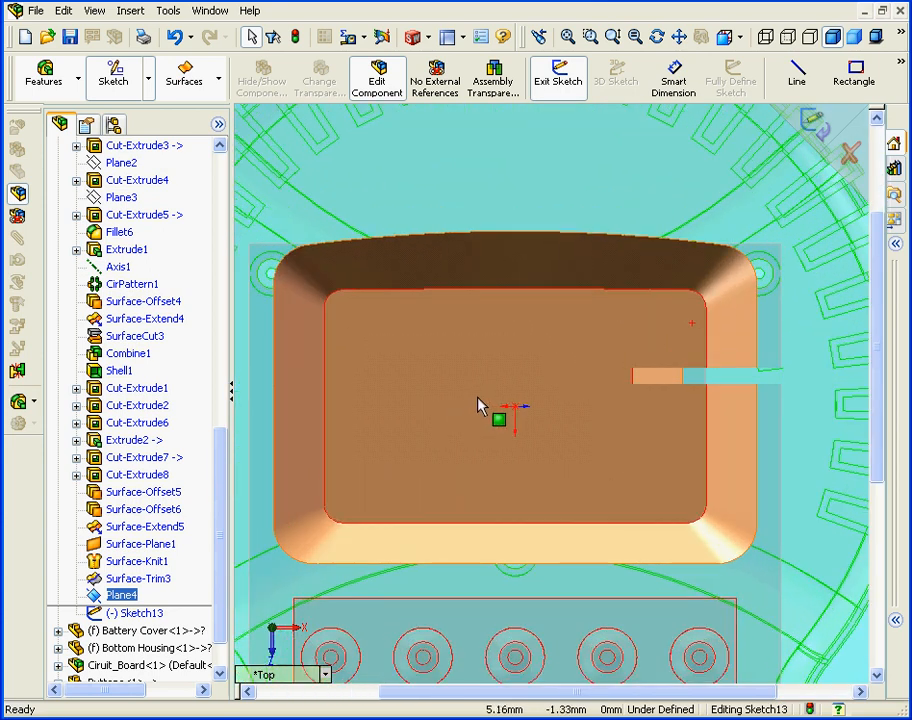
Step: Sketch a rectangle about 59 by 18 mm across the screen opening, with both ends overlapping the sloped side walls
{"action": "left_click", "coordinate": [856, 76]}
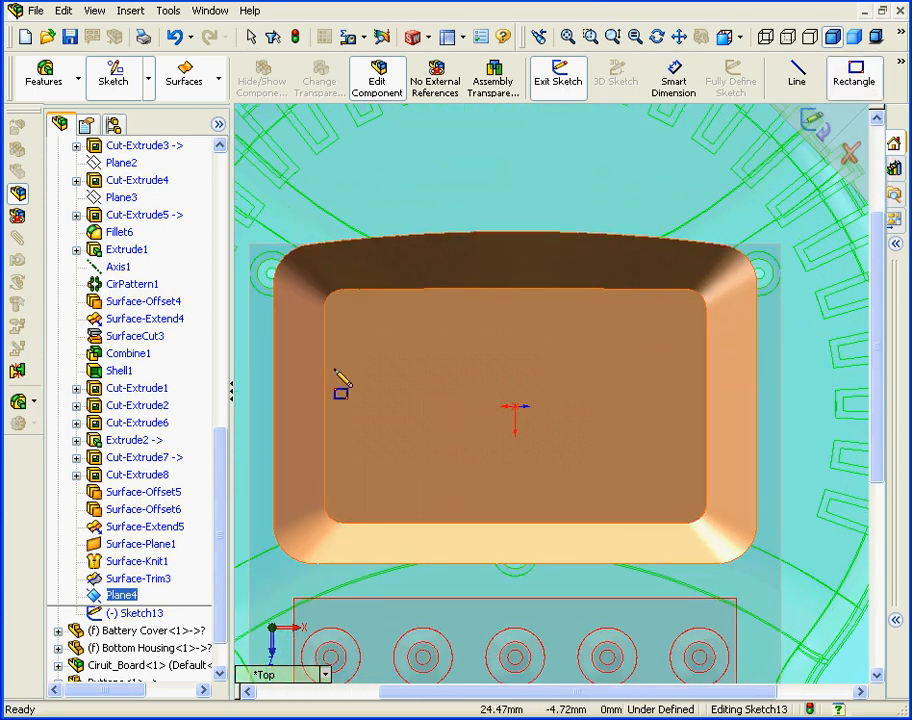
{"action": "left_click", "coordinate": [299, 341]}
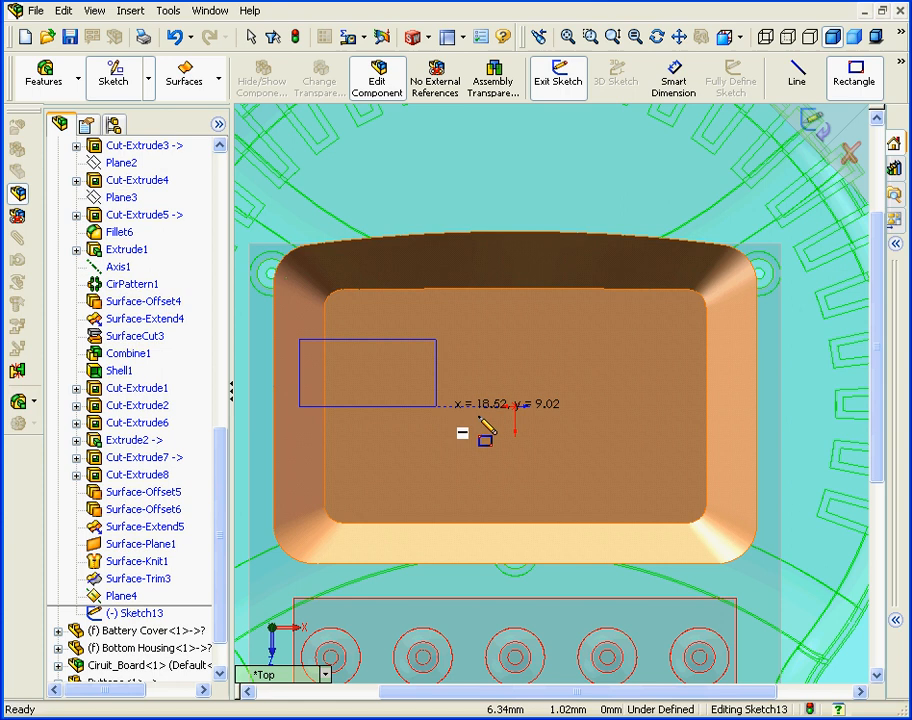
{"action": "left_click", "coordinate": [735, 473]}
{"action": "right_click", "coordinate": [737, 476]}
{"action": "left_click", "coordinate": [750, 485]}
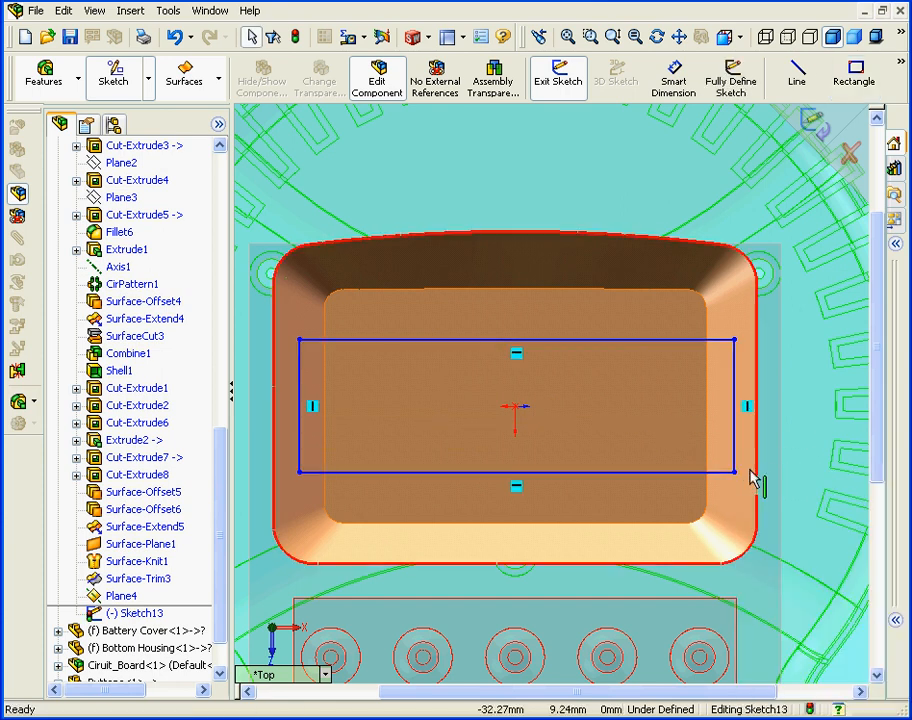
Step: Add sketch points at the midpoints of the rectangle's upper, left and right sides
{"action": "left_click", "coordinate": [900, 62]}
{"action": "left_click", "coordinate": [668, 228]}
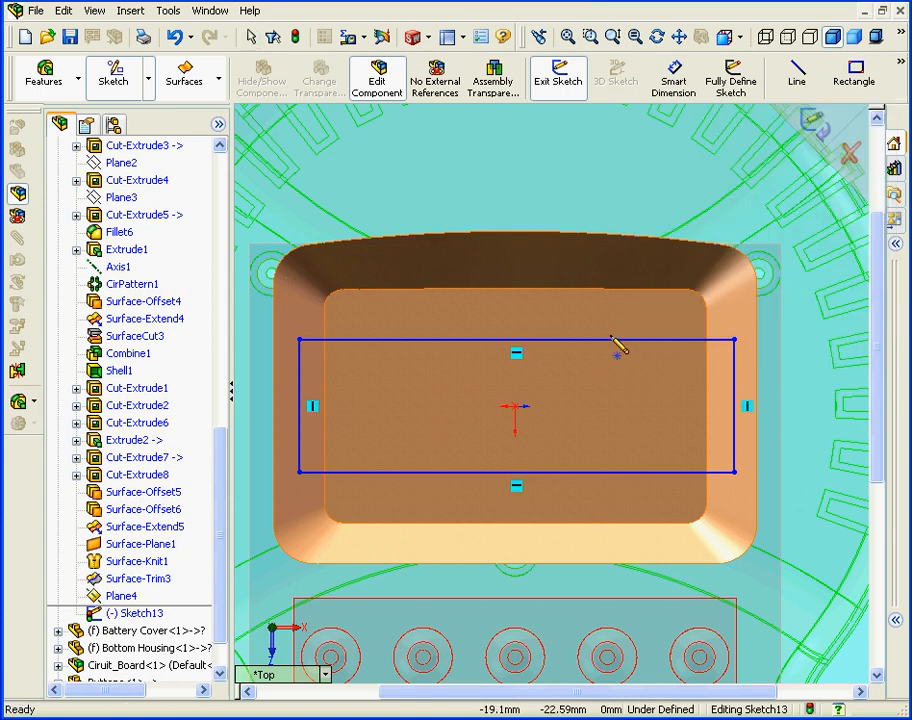
{"action": "left_click", "coordinate": [517, 341]}
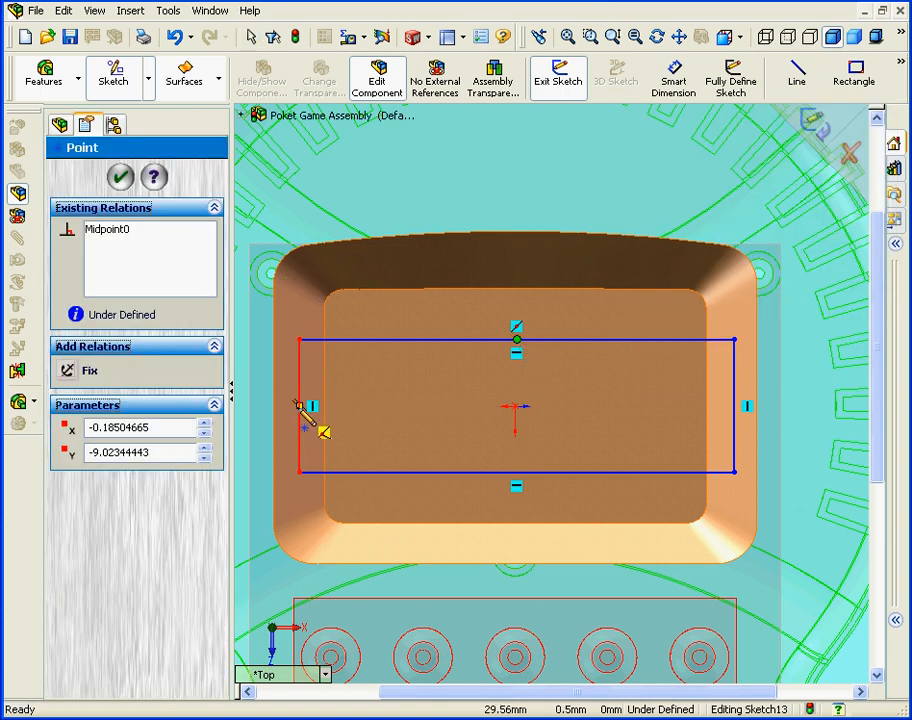
{"action": "left_click", "coordinate": [300, 407]}
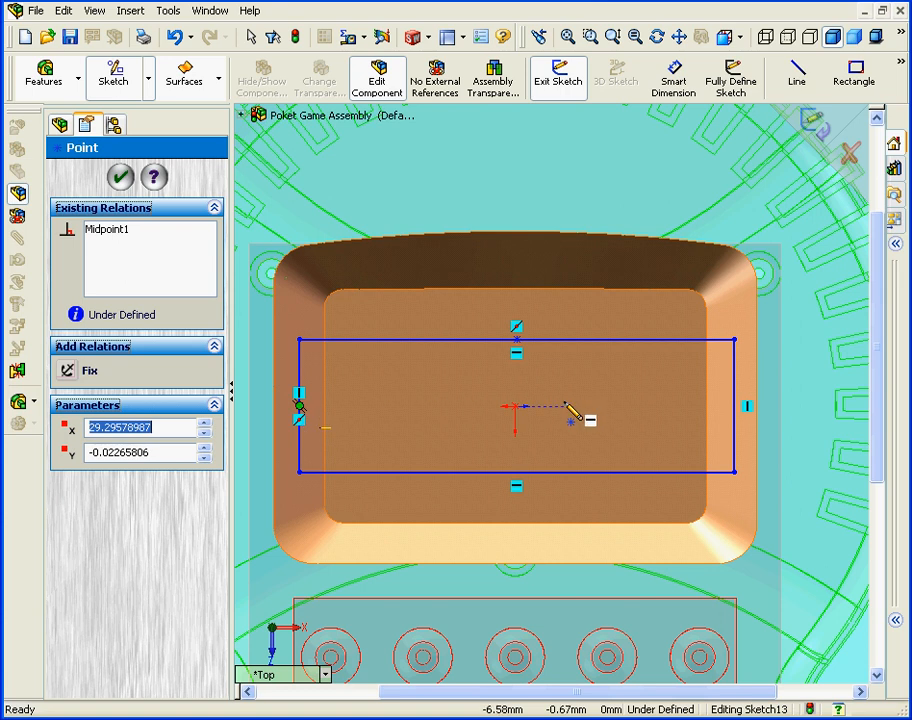
{"action": "left_click", "coordinate": [735, 406]}
{"action": "right_click", "coordinate": [710, 404]}
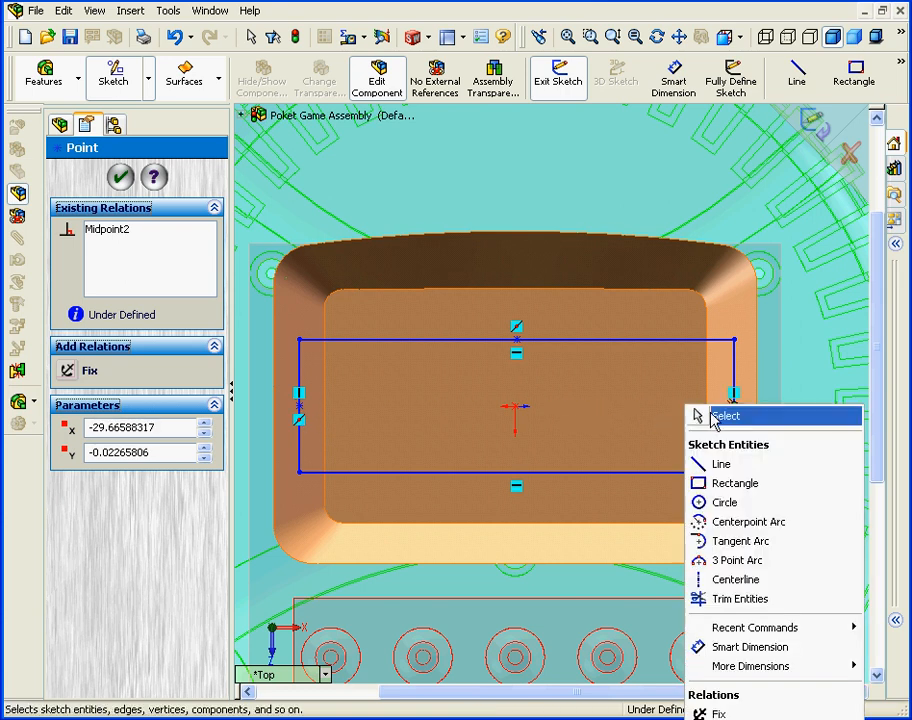
{"action": "left_click", "coordinate": [713, 415]}
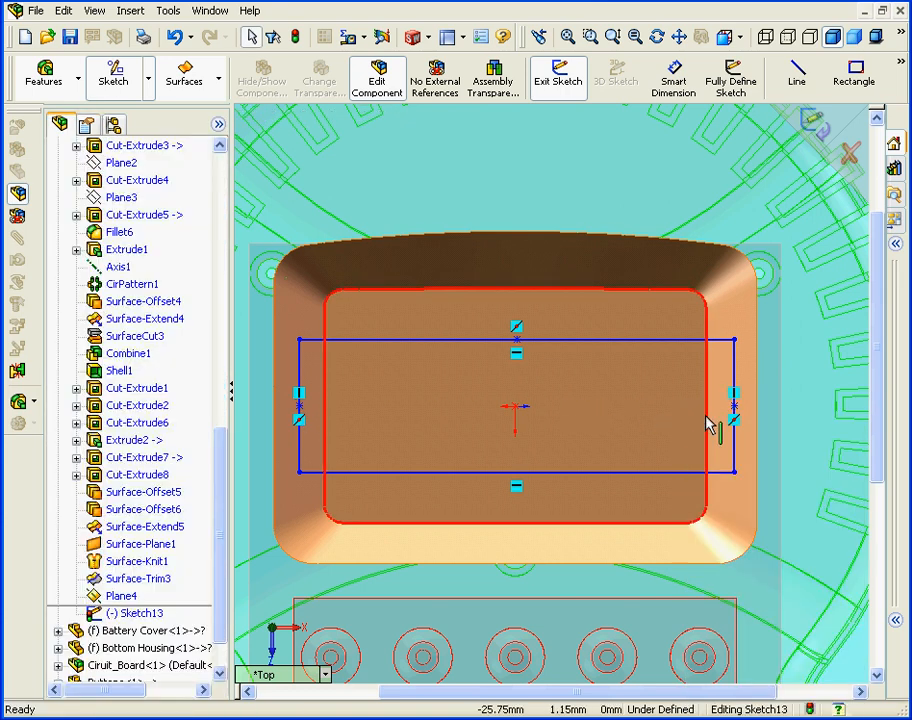
Step: Add a Vertical relation between the midpoint of the rectangle's upper side and the origin
{"action": "left_click", "coordinate": [516, 340]}
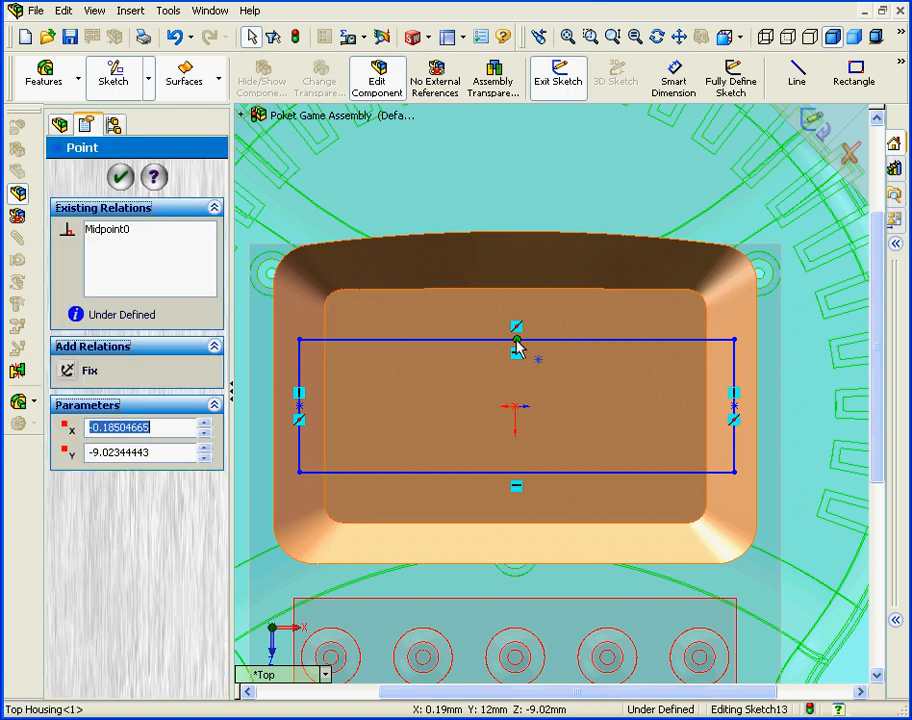
{"action": "left_click", "coordinate": [517, 408], "text": "ctrl"}
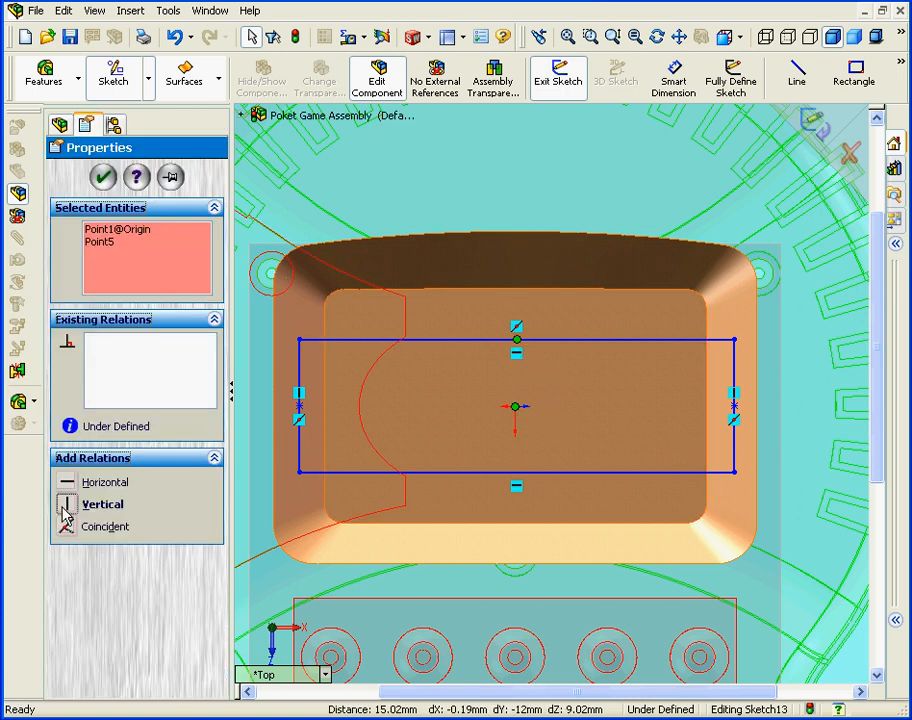
{"action": "left_click", "coordinate": [66, 508]}
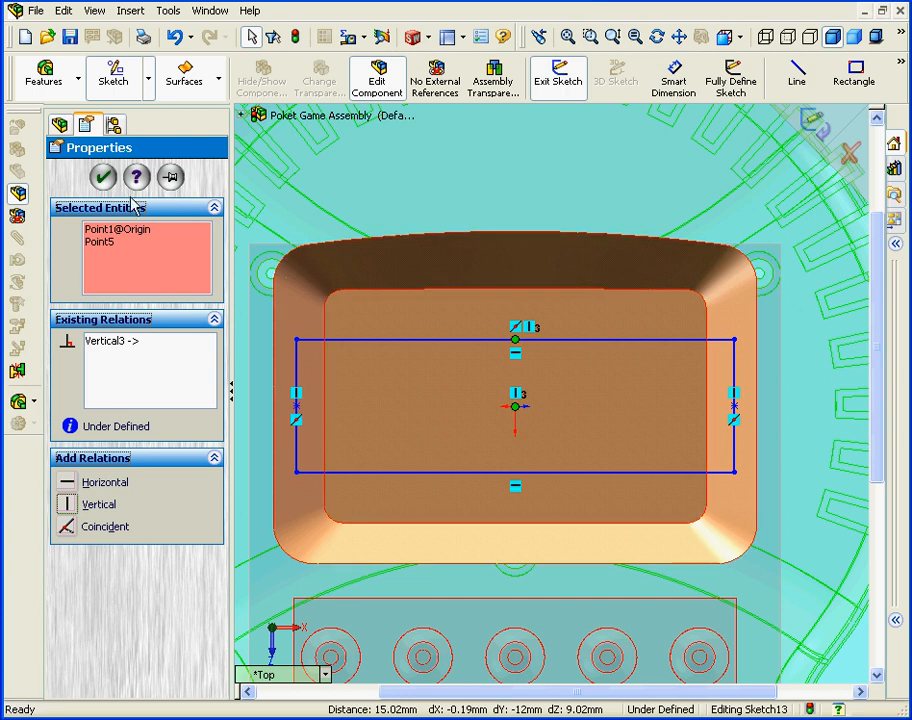
{"action": "left_click", "coordinate": [104, 179]}
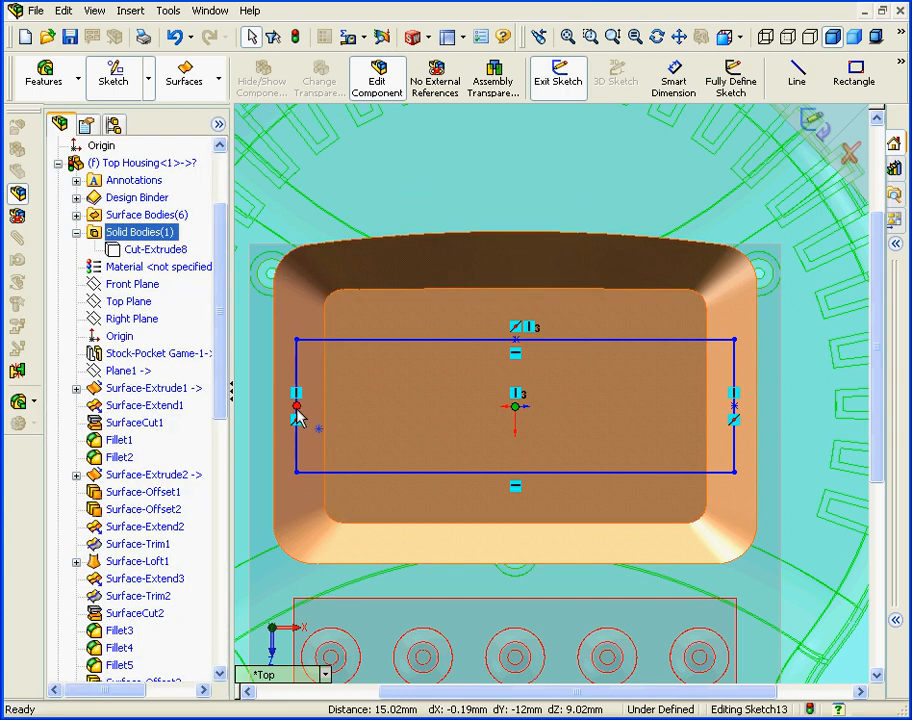
Step: Add a Horizontal relation between the midpoint of the rectangle's left side and the origin
{"action": "left_click", "coordinate": [296, 407]}
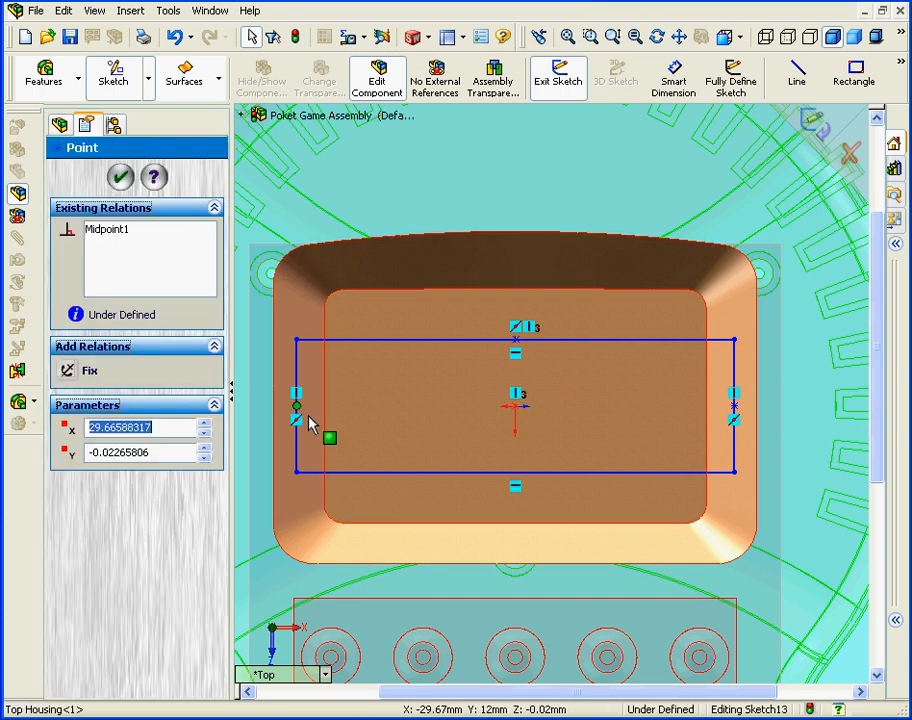
{"action": "left_click", "coordinate": [514, 410]}
{"action": "left_click", "coordinate": [514, 410], "text": "ctrl"}
{"action": "left_click", "coordinate": [140, 481]}
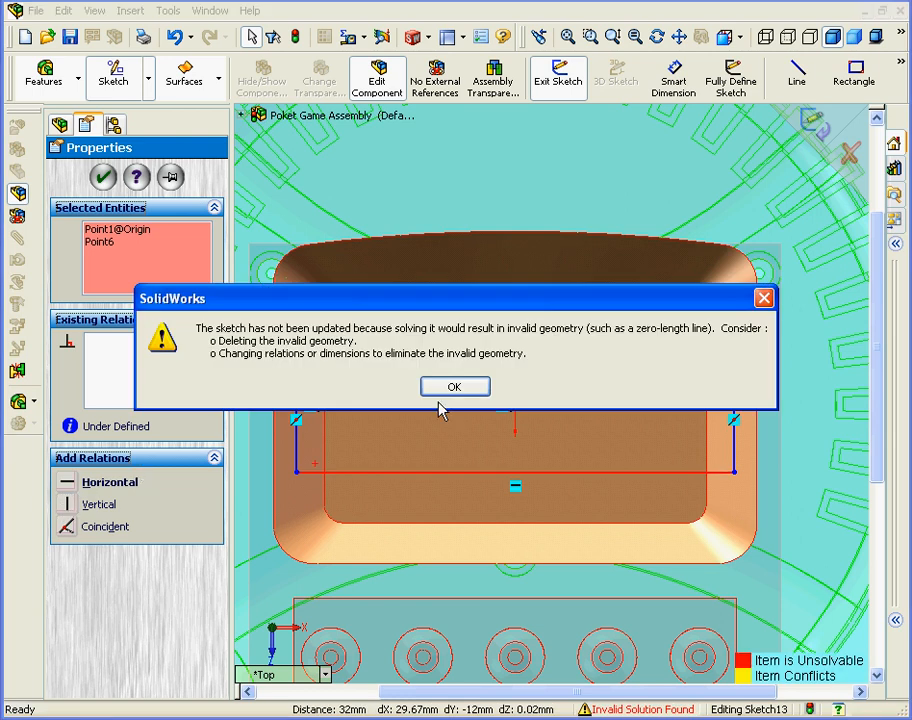
{"action": "left_click", "coordinate": [454, 388]}
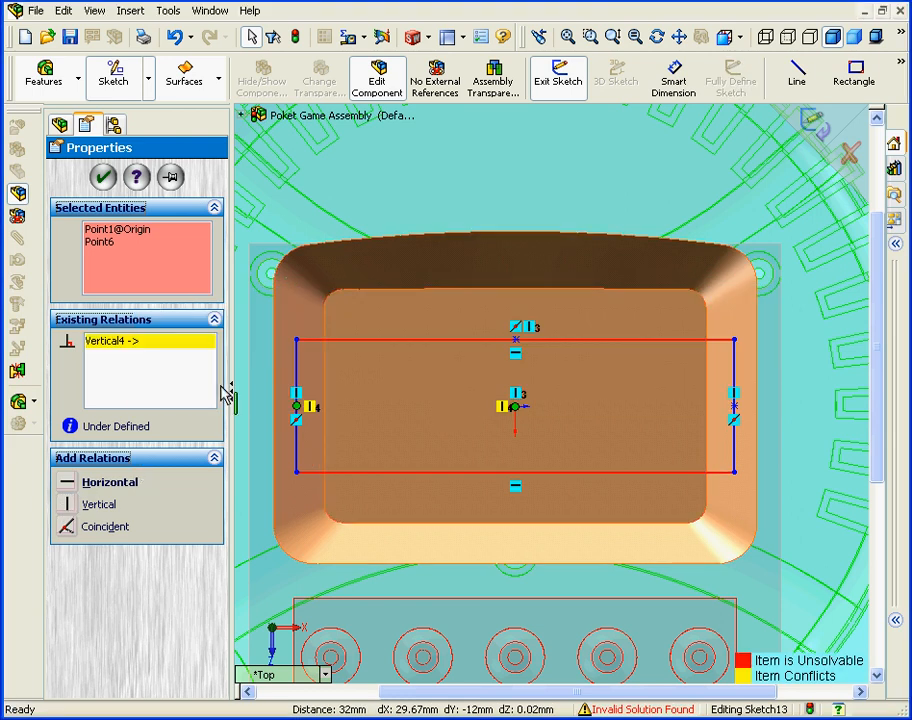
{"action": "right_click", "coordinate": [130, 344]}
{"action": "left_click", "coordinate": [158, 367]}
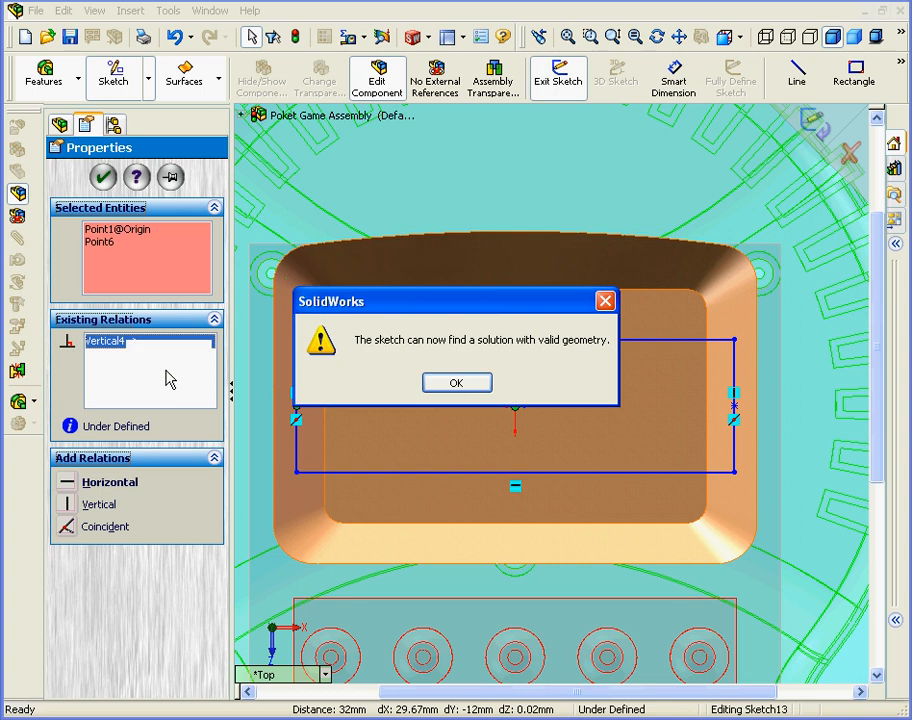
{"action": "left_click", "coordinate": [458, 388]}
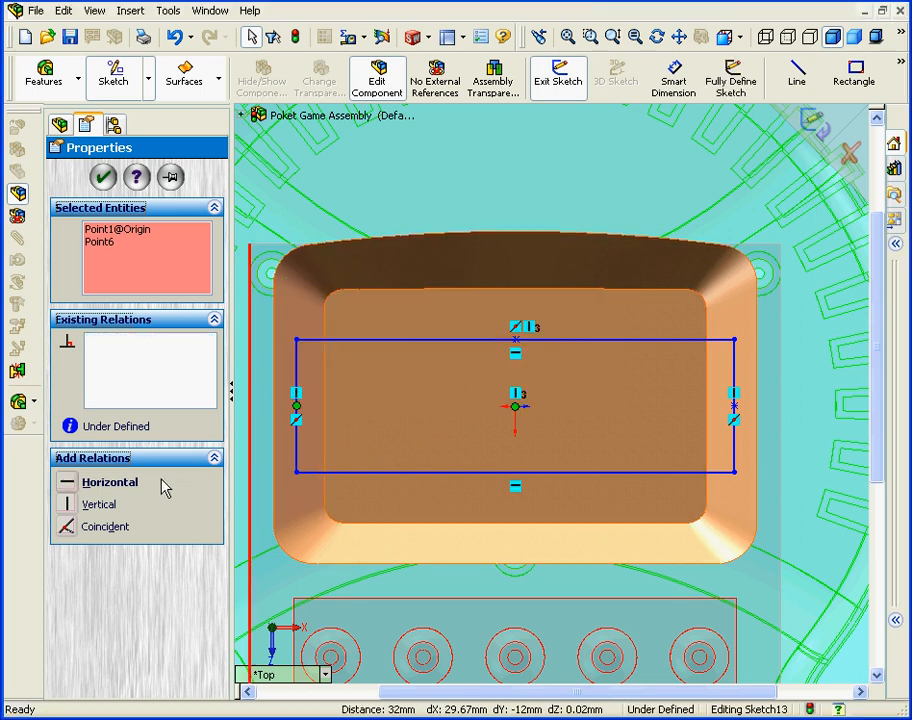
{"action": "left_click", "coordinate": [71, 483]}
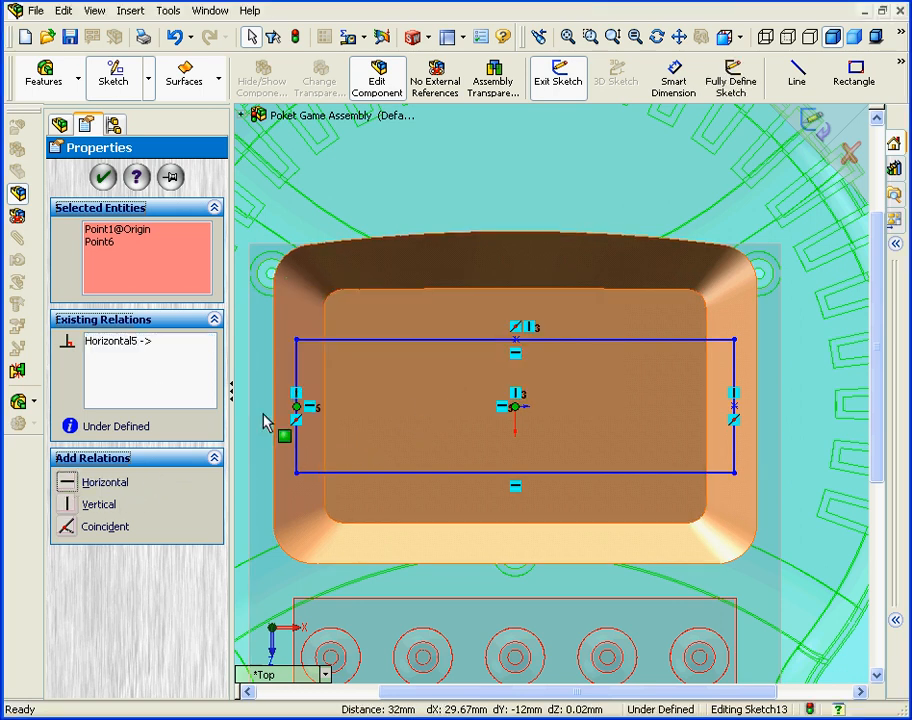
{"action": "left_click", "coordinate": [103, 178]}
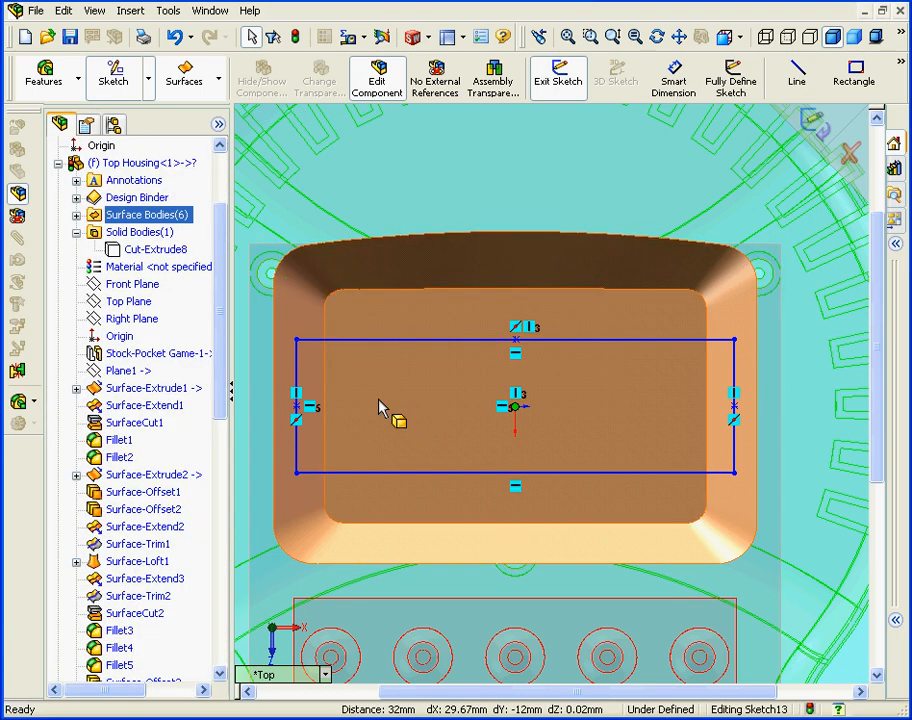
Step: Draw a horizontal line across the rectangle from the midpoint of its left side to the midpoint of its right side
{"action": "left_click", "coordinate": [797, 75]}
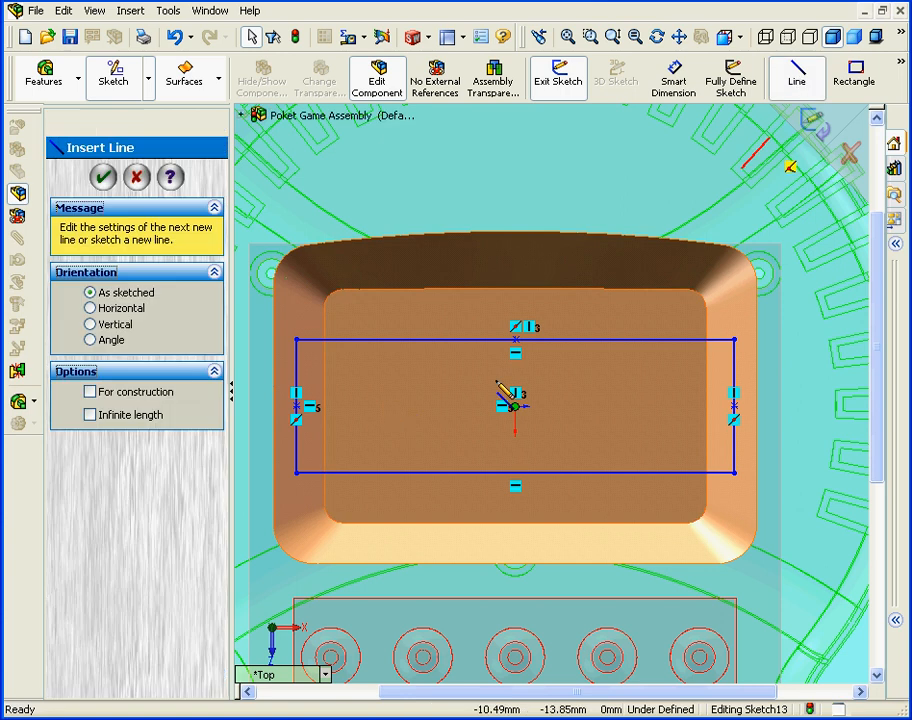
{"action": "left_click", "coordinate": [296, 407]}
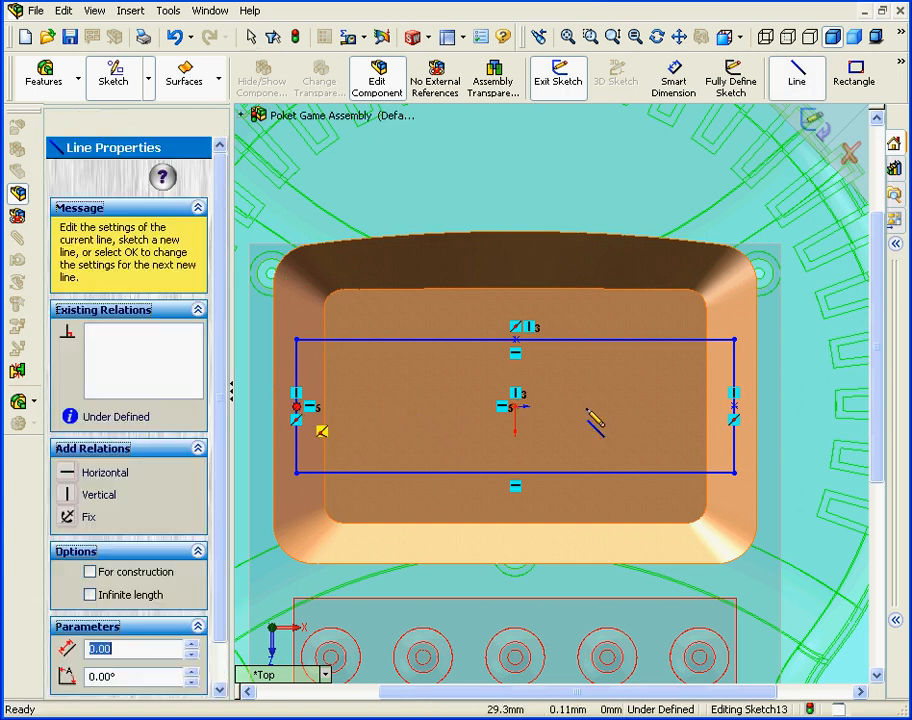
{"action": "left_click", "coordinate": [734, 407]}
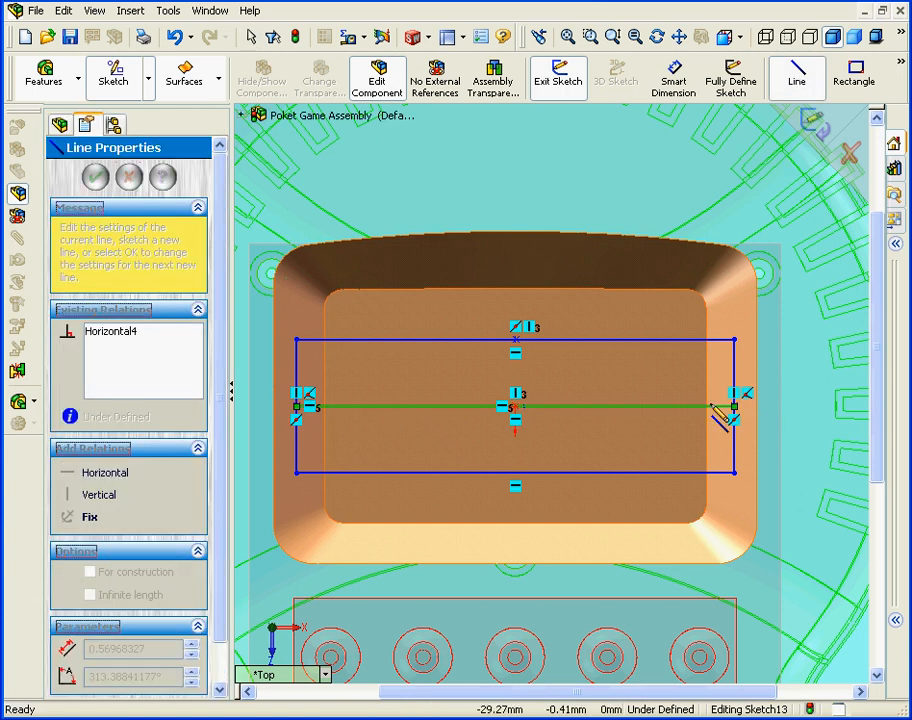
{"action": "right_click", "coordinate": [635, 390]}
{"action": "left_click", "coordinate": [660, 399]}
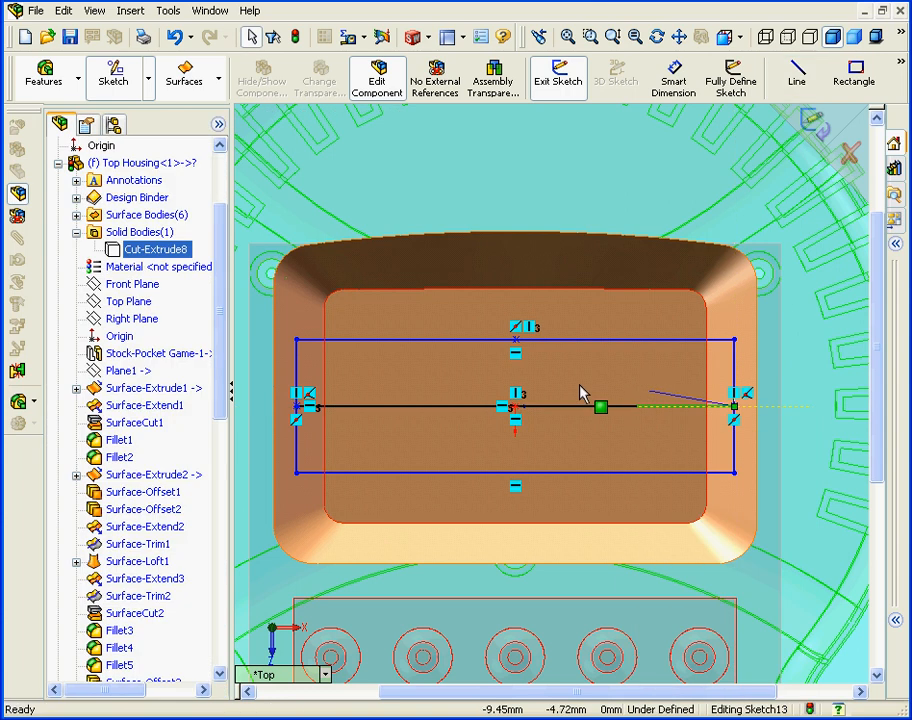
Step: Dimension the rectangle's upper side and set its length to 60 mm
{"action": "left_click", "coordinate": [674, 80]}
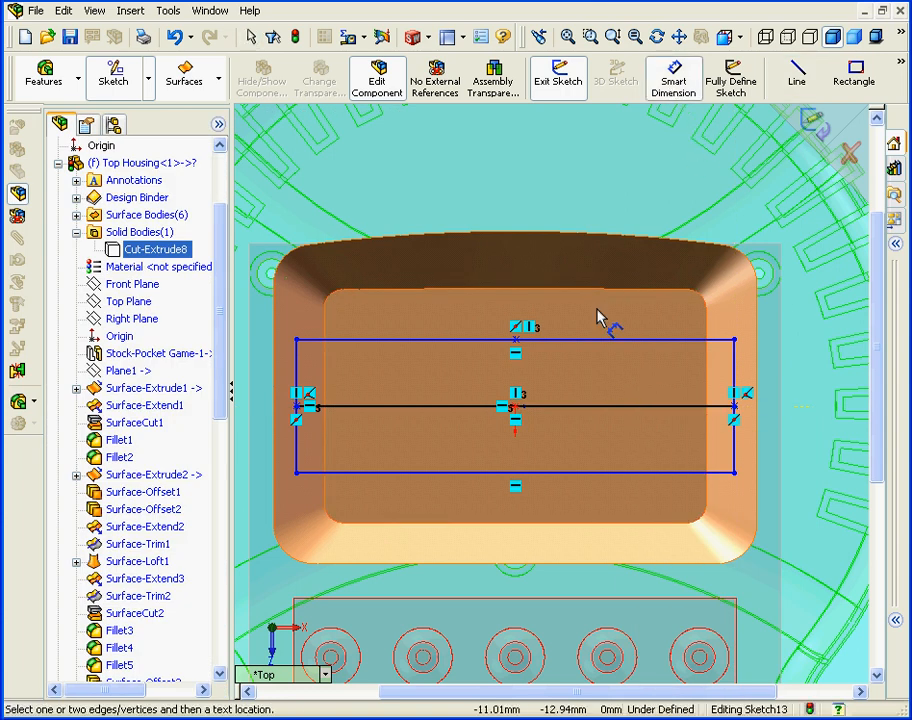
{"action": "left_click", "coordinate": [611, 341]}
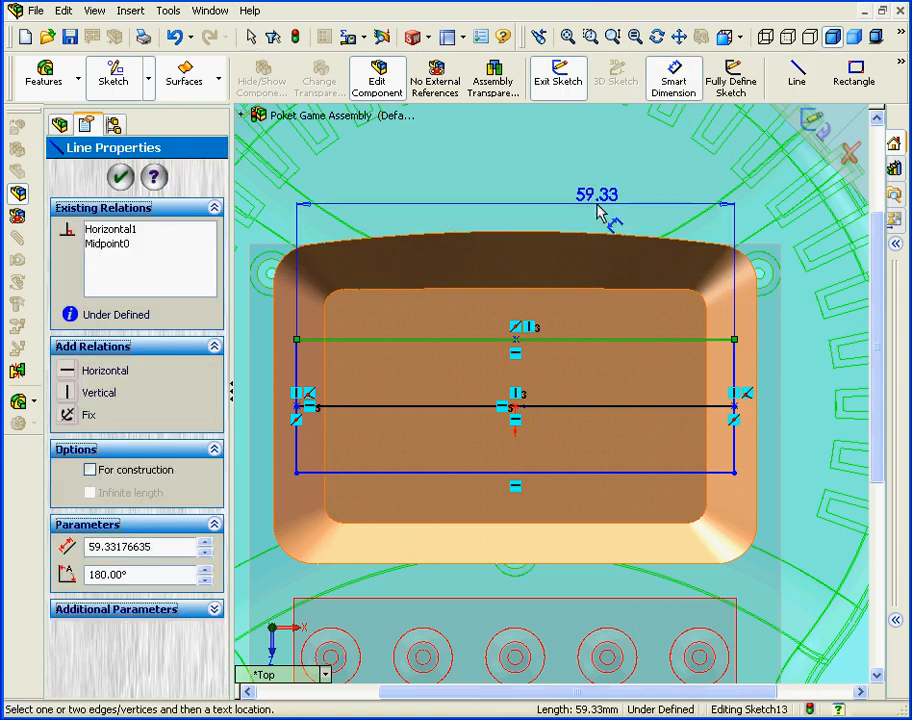
{"action": "left_click", "coordinate": [603, 209]}
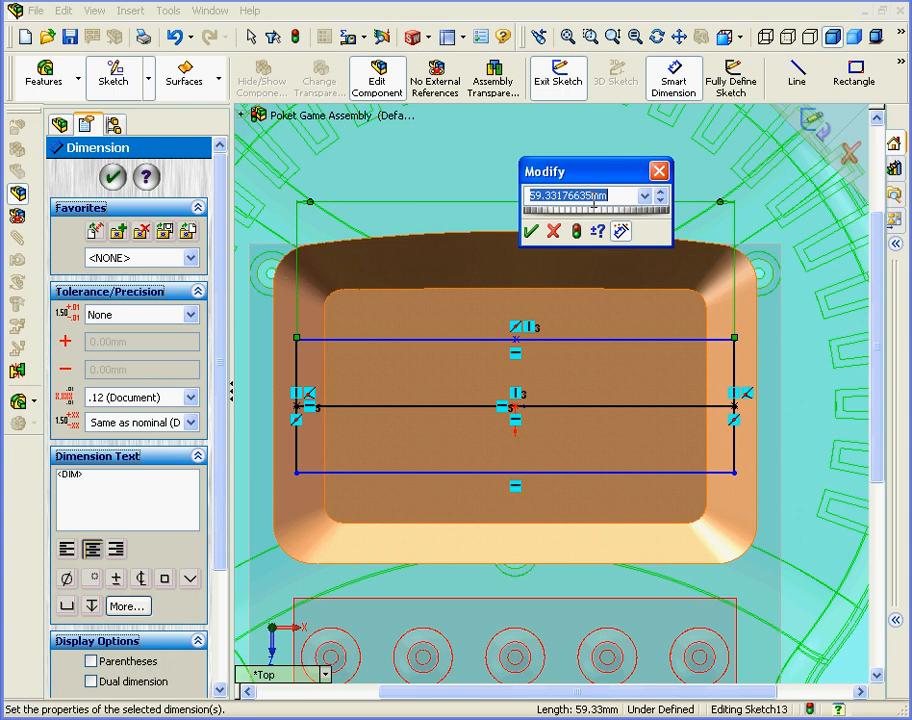
{"action": "type", "text": "60"}
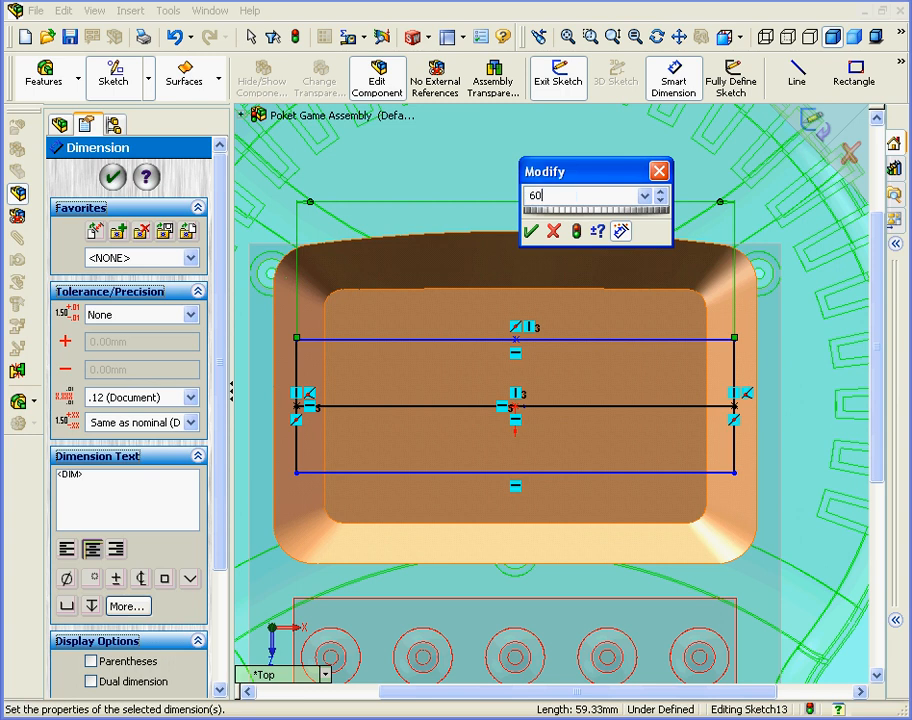
{"action": "left_click", "coordinate": [531, 231]}
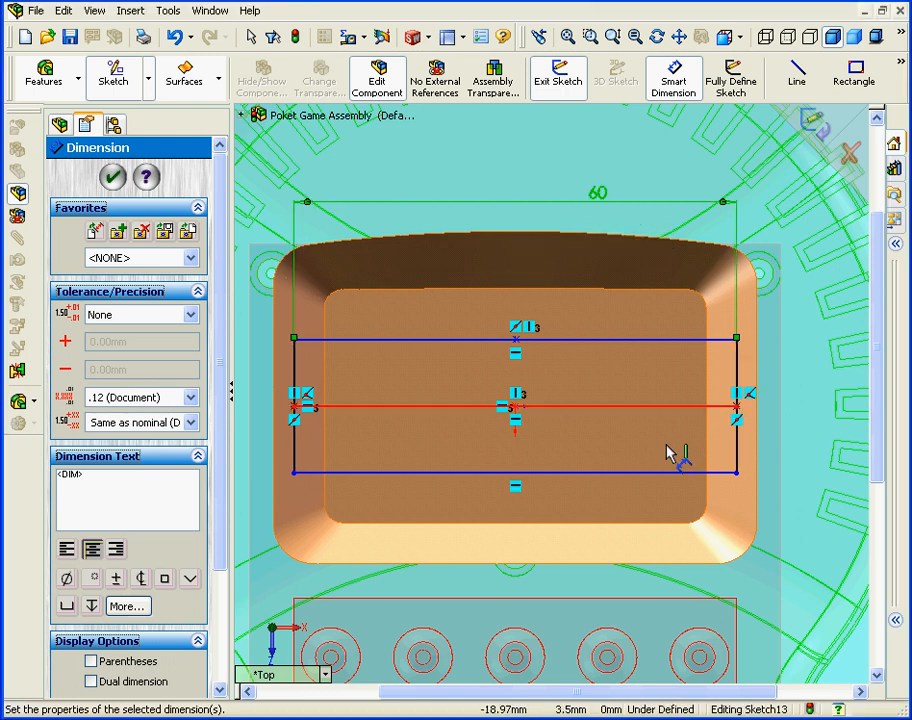
Step: Dimension the rectangle's right side and set its height to 16 mm
{"action": "left_click", "coordinate": [740, 465]}
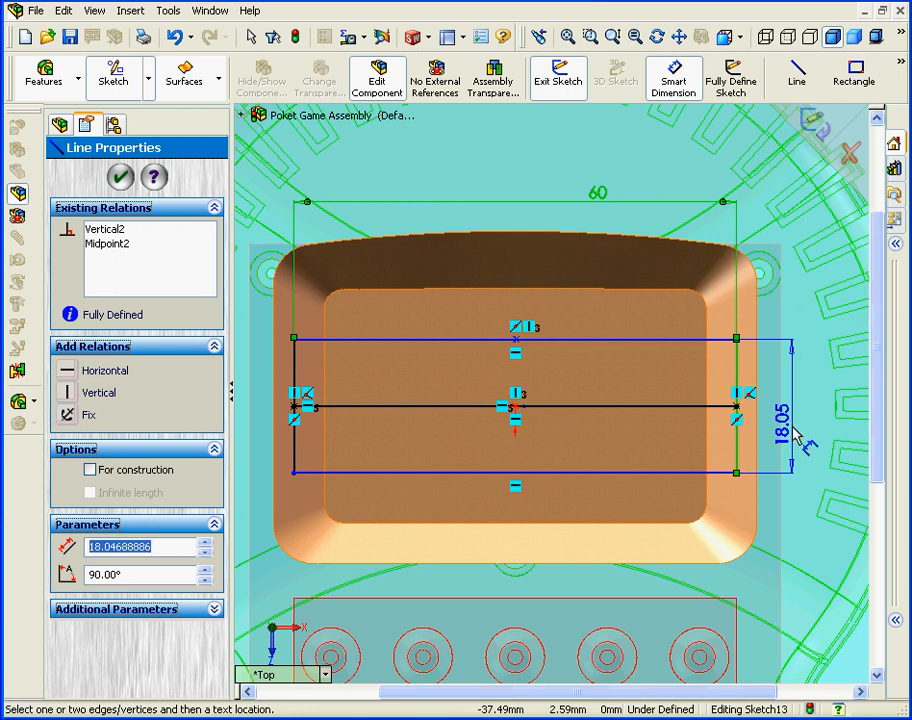
{"action": "left_click", "coordinate": [796, 438]}
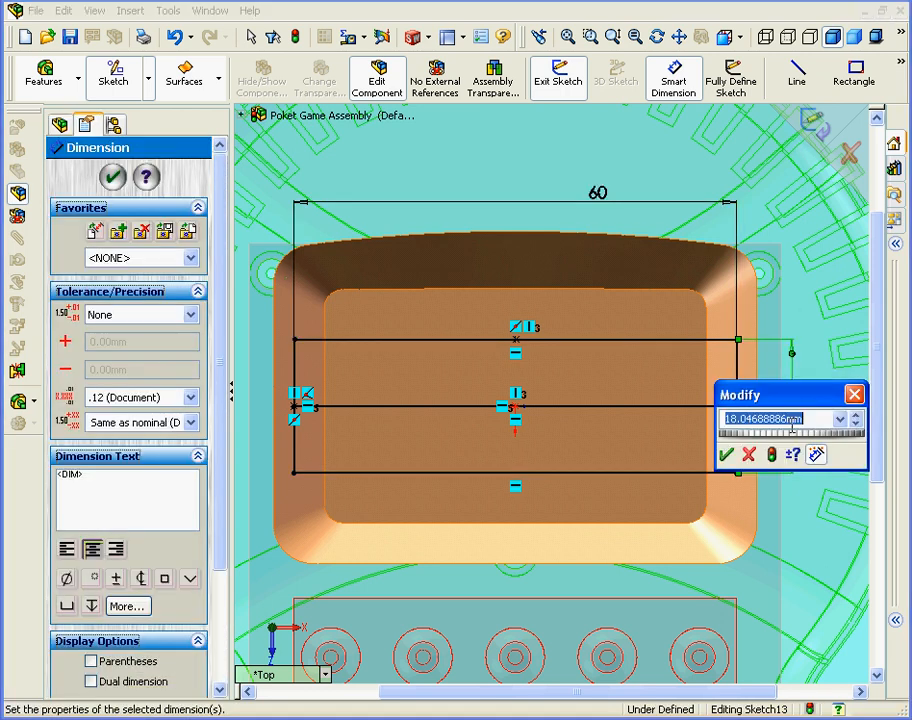
{"action": "type", "text": "16"}
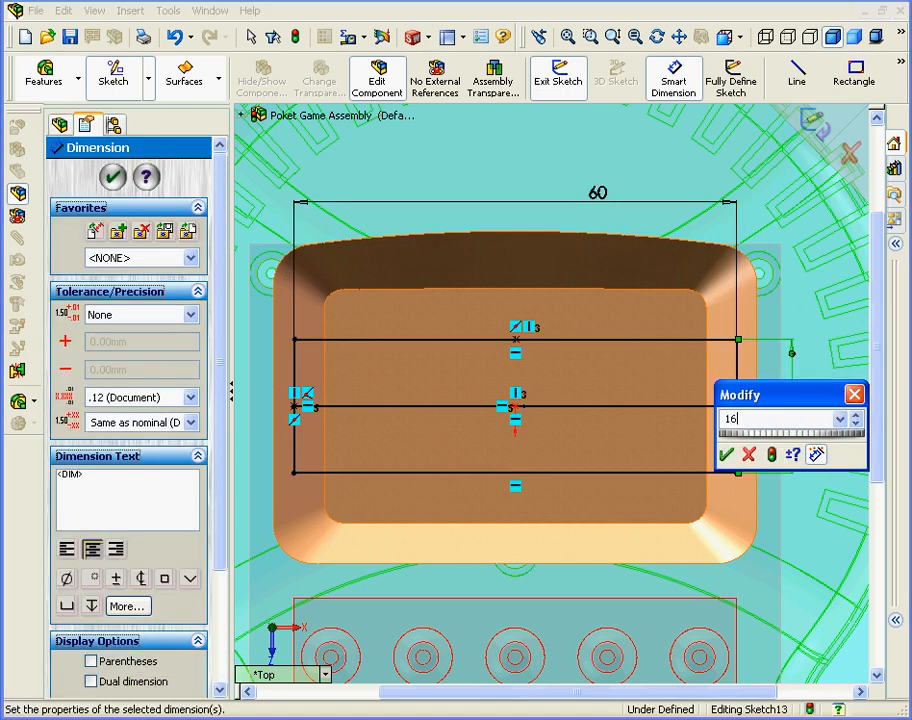
{"action": "left_click", "coordinate": [727, 455]}
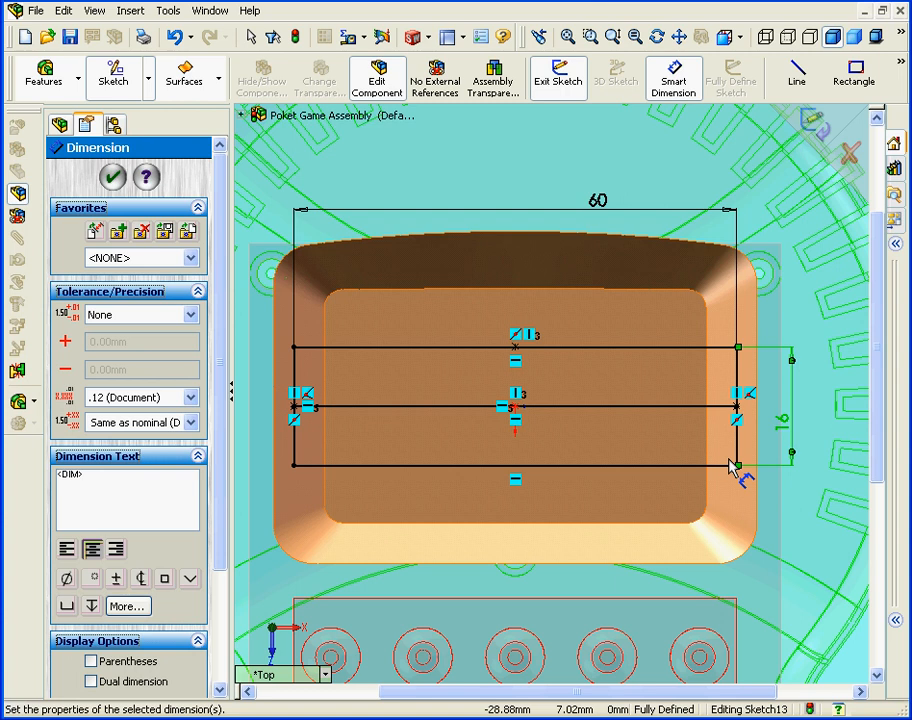
{"action": "left_click", "coordinate": [113, 177]}
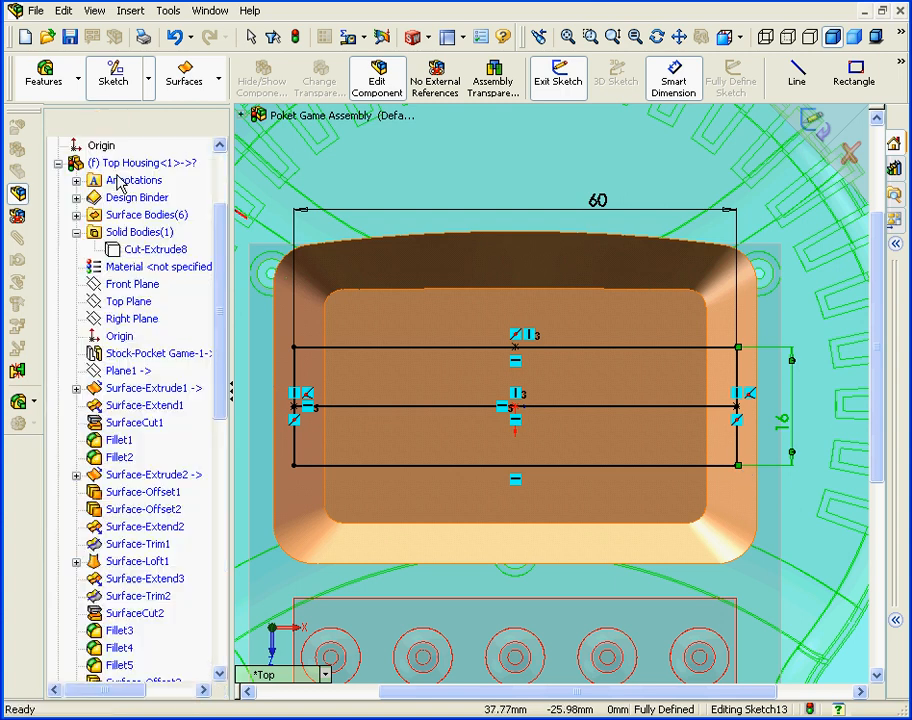
Step: Convert the rectangle's left and right sides to construction geometry
{"action": "left_click", "coordinate": [737, 374]}
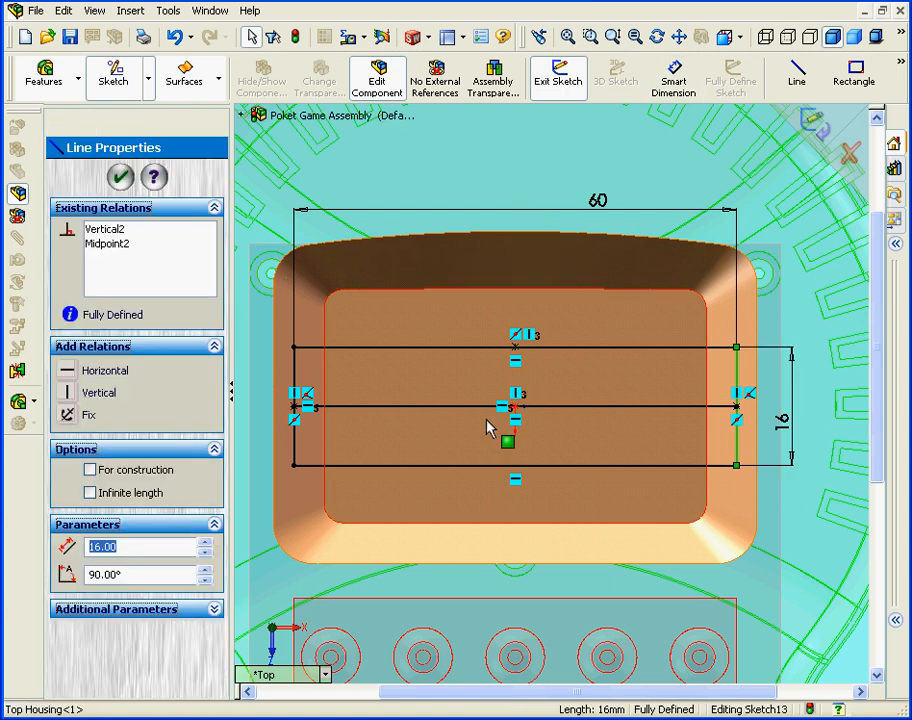
{"action": "left_click", "coordinate": [293, 381], "text": "ctrl"}
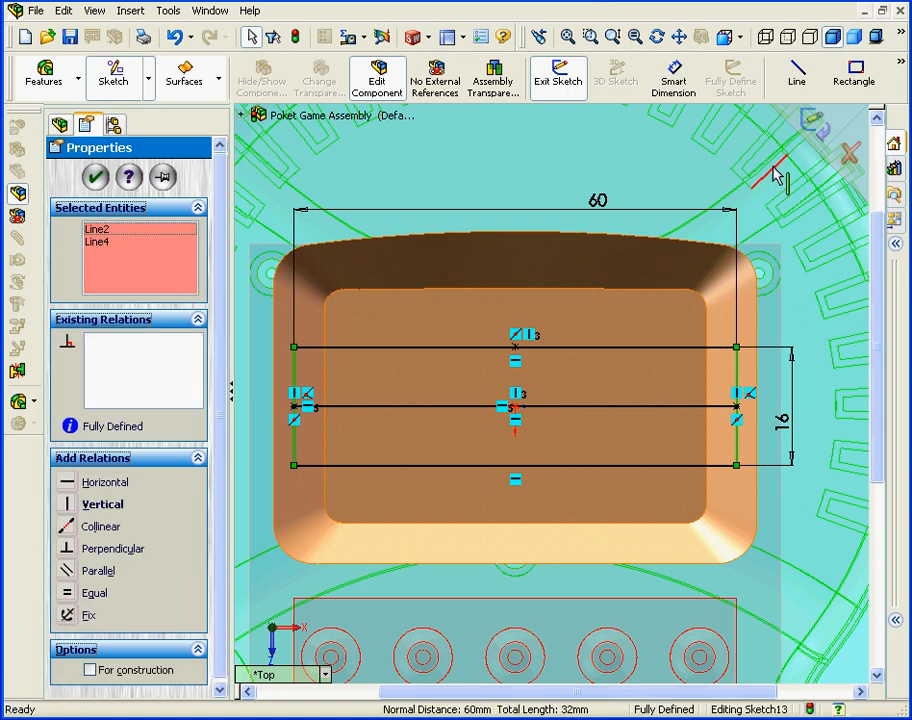
{"action": "left_click", "coordinate": [899, 72]}
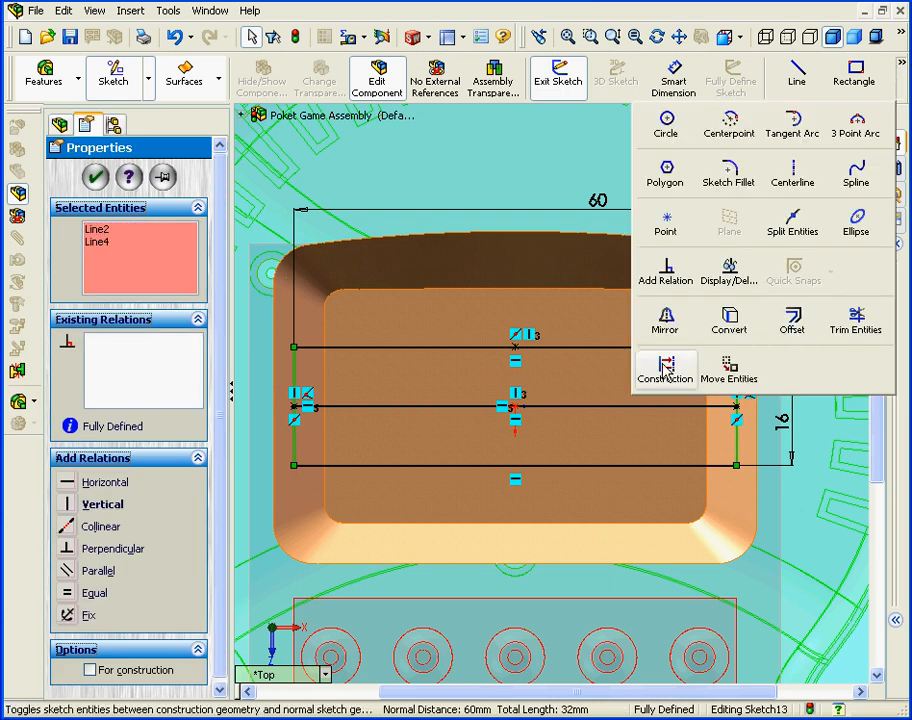
{"action": "left_click", "coordinate": [712, 480]}
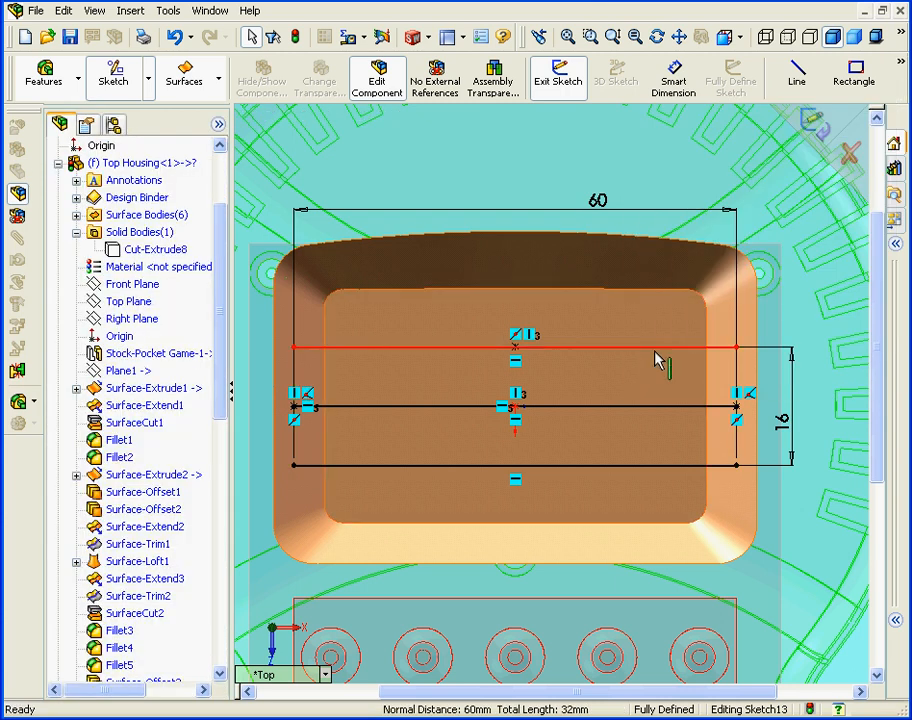
Step: Offset the three horizontal lines 0.5 mm bi-directionally, with chain selection, added dimensions, base lines made construction and ends capped with arcs
{"action": "left_click", "coordinate": [655, 352]}
{"action": "left_click", "coordinate": [666, 407], "text": "ctrl"}
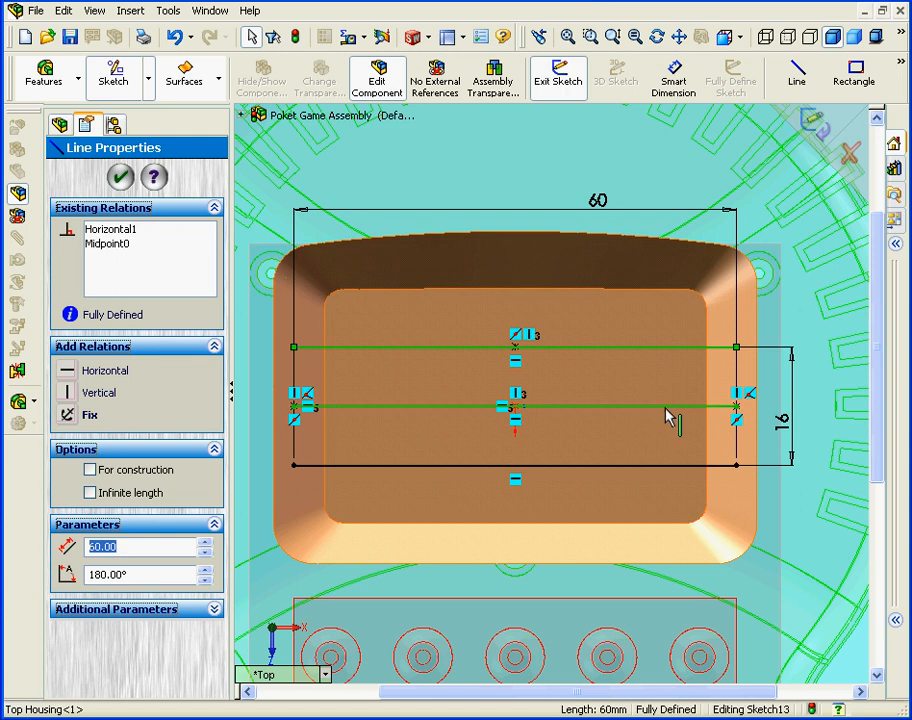
{"action": "left_click", "coordinate": [666, 466], "text": "ctrl"}
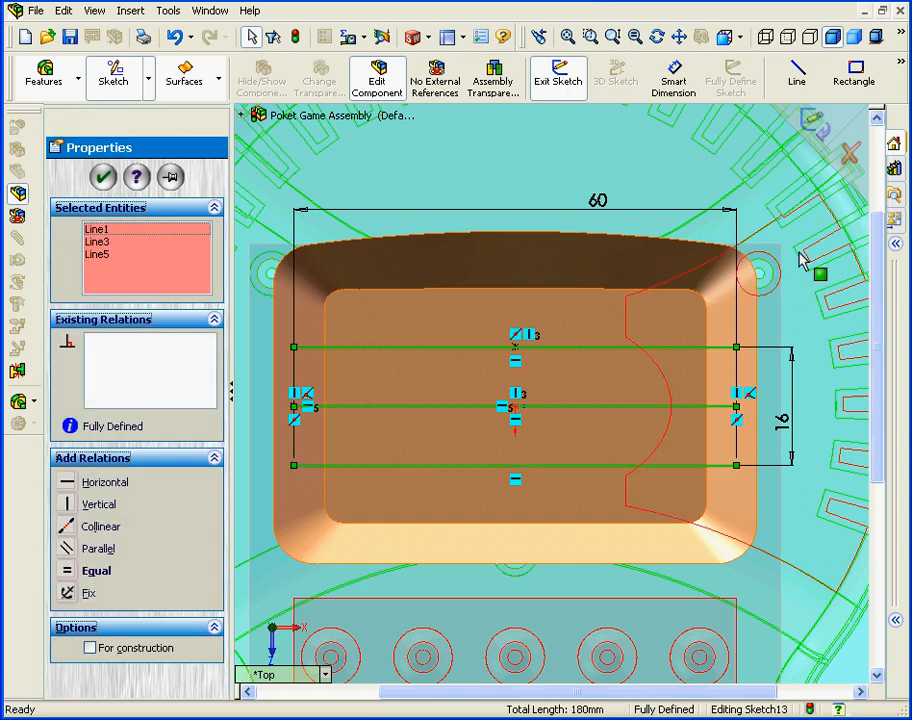
{"action": "left_click", "coordinate": [901, 66]}
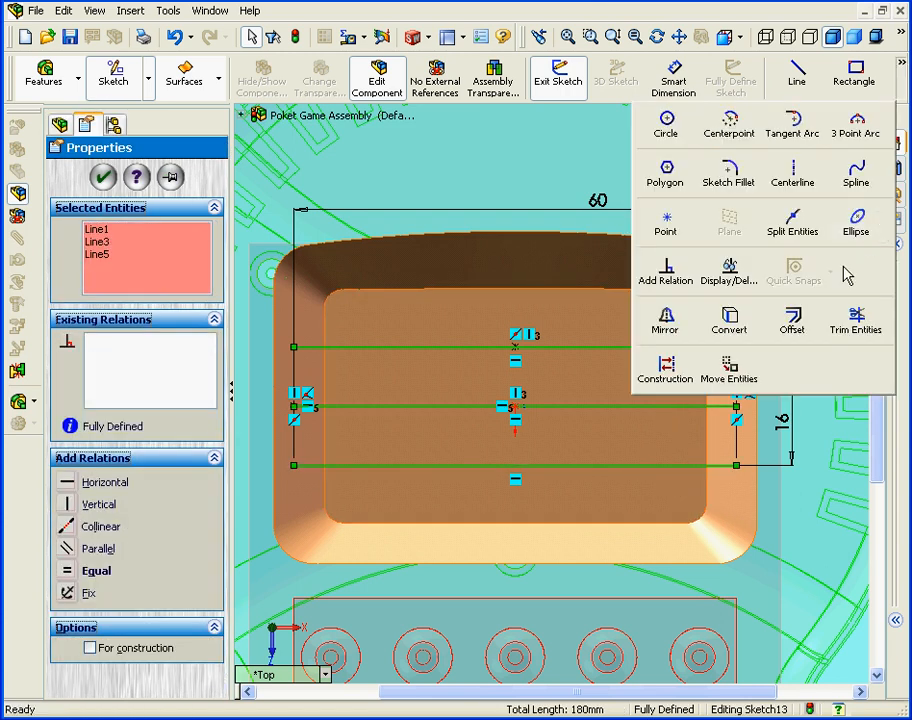
{"action": "left_click", "coordinate": [792, 318]}
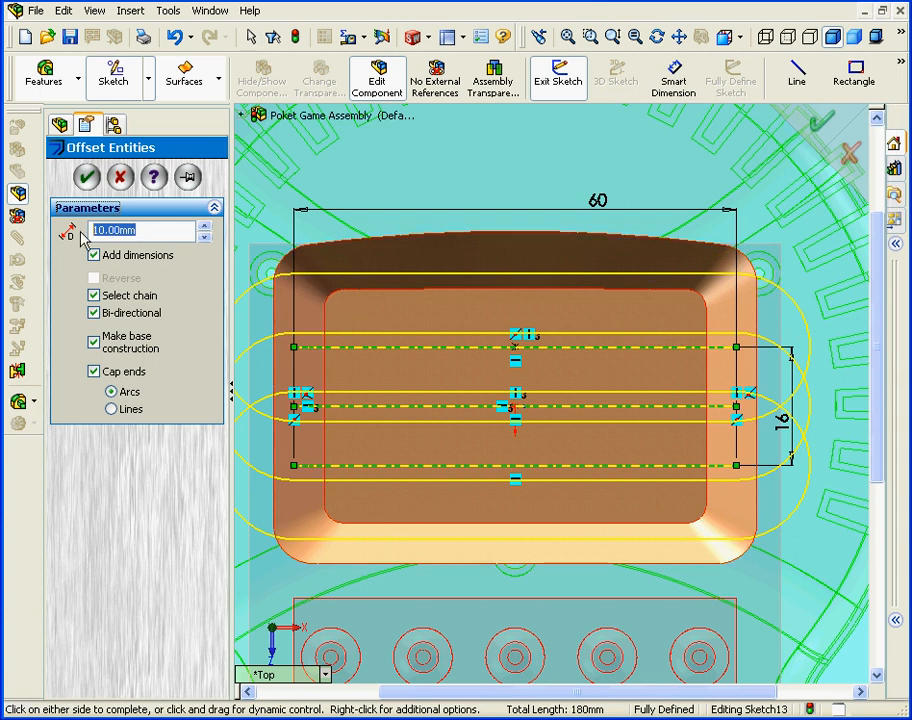
{"action": "type", "text": ".5"}
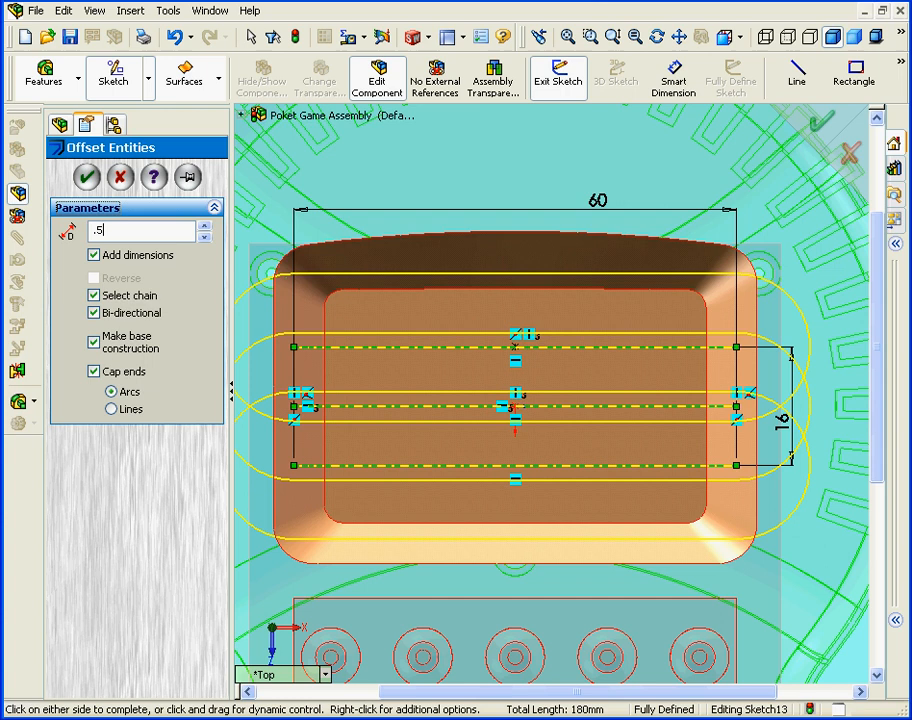
{"action": "key", "text": "Return"}
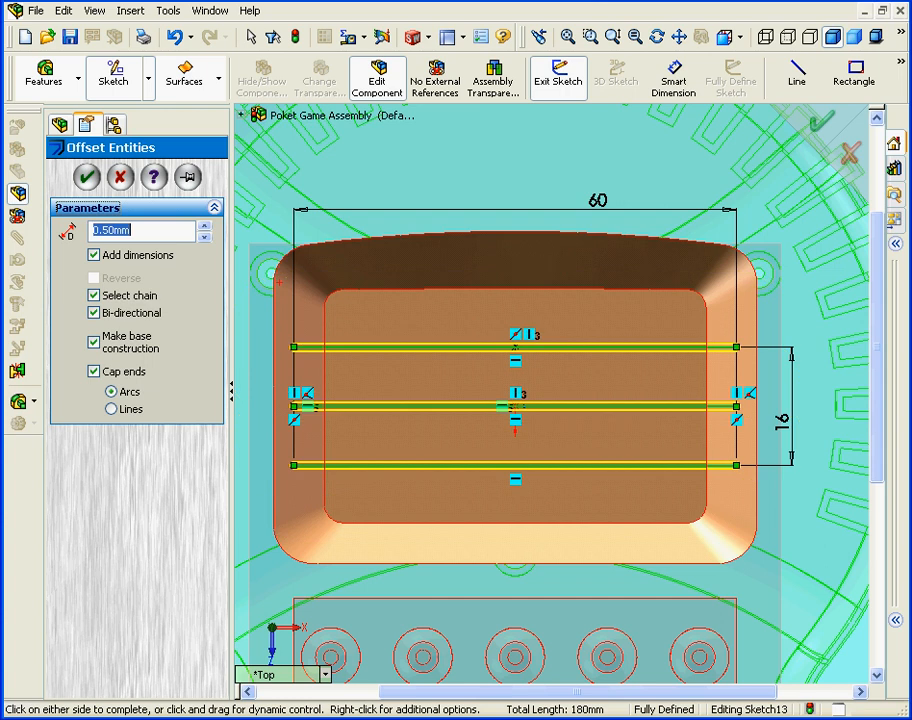
{"action": "left_click", "coordinate": [95, 373]}
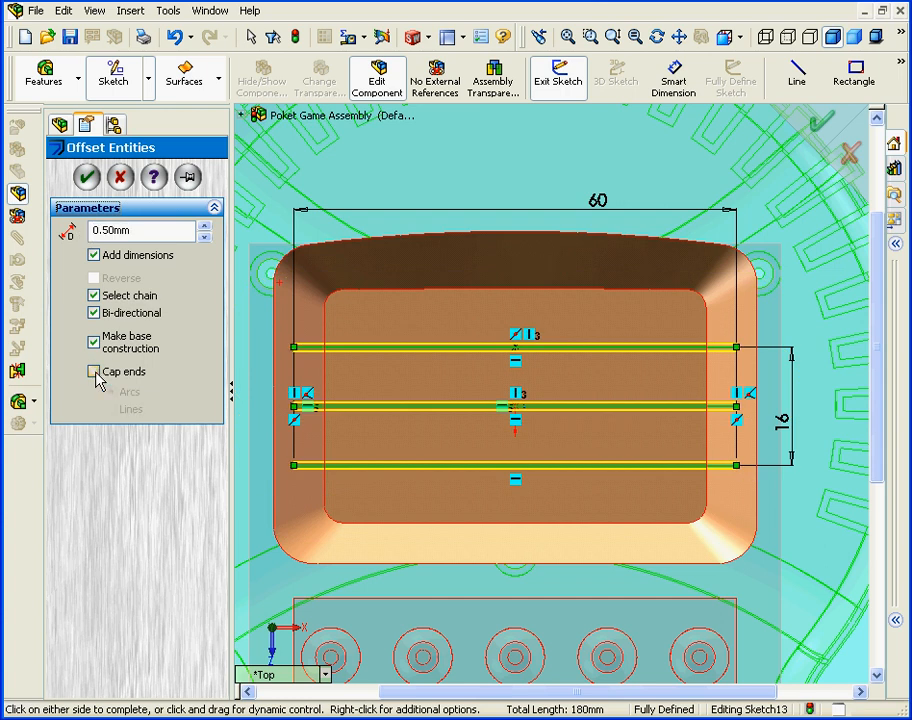
{"action": "left_click", "coordinate": [95, 373]}
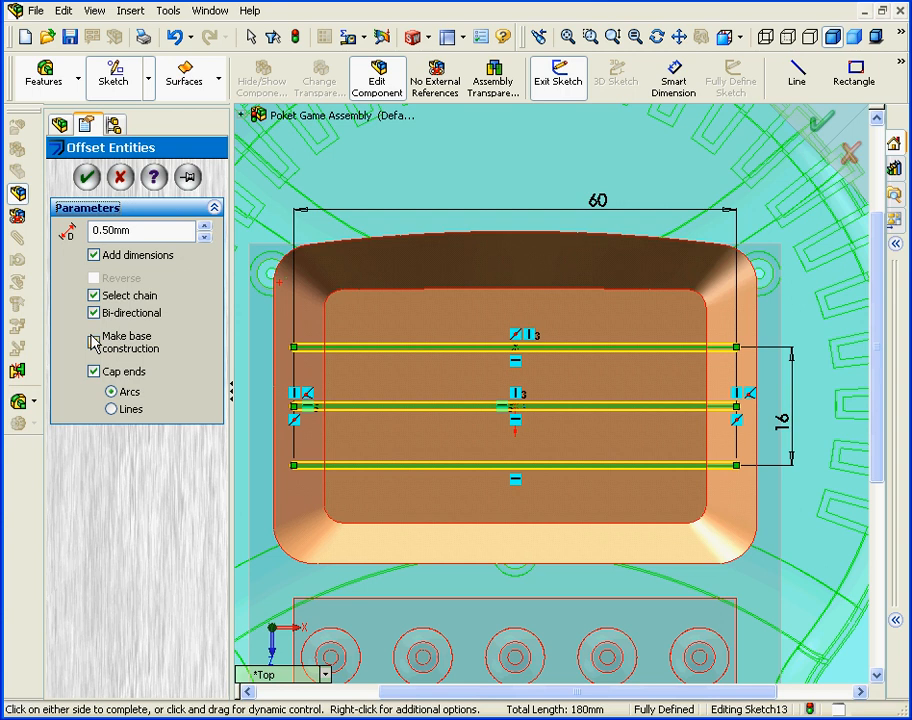
{"action": "left_click", "coordinate": [90, 180]}
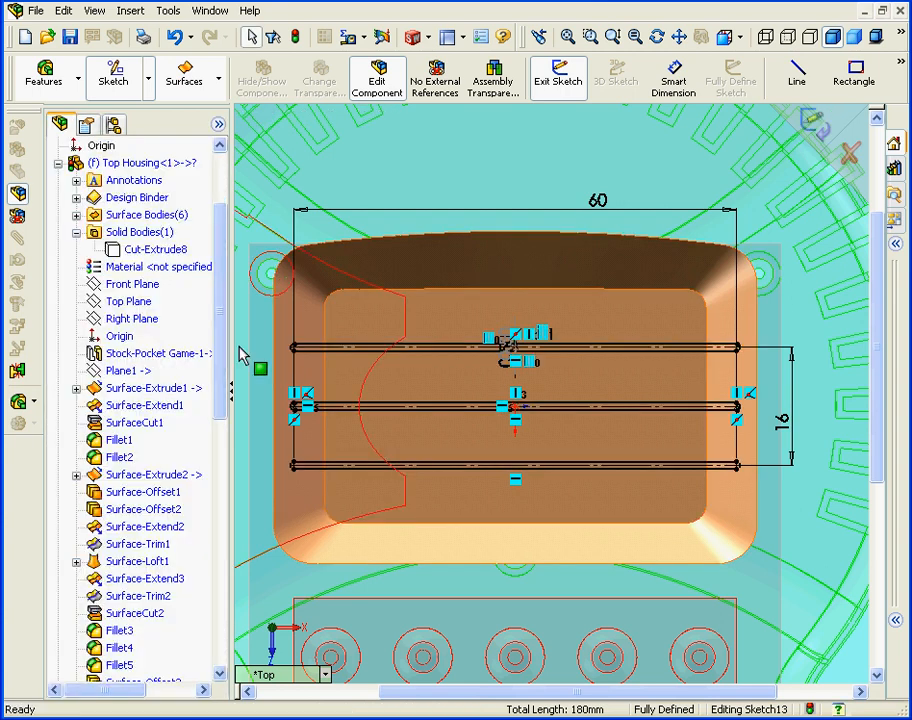
Step: Show the top housing's hidden solid body from the Cut-Extrude8 feature
{"action": "left_click", "coordinate": [150, 250]}
{"action": "right_click", "coordinate": [150, 250]}
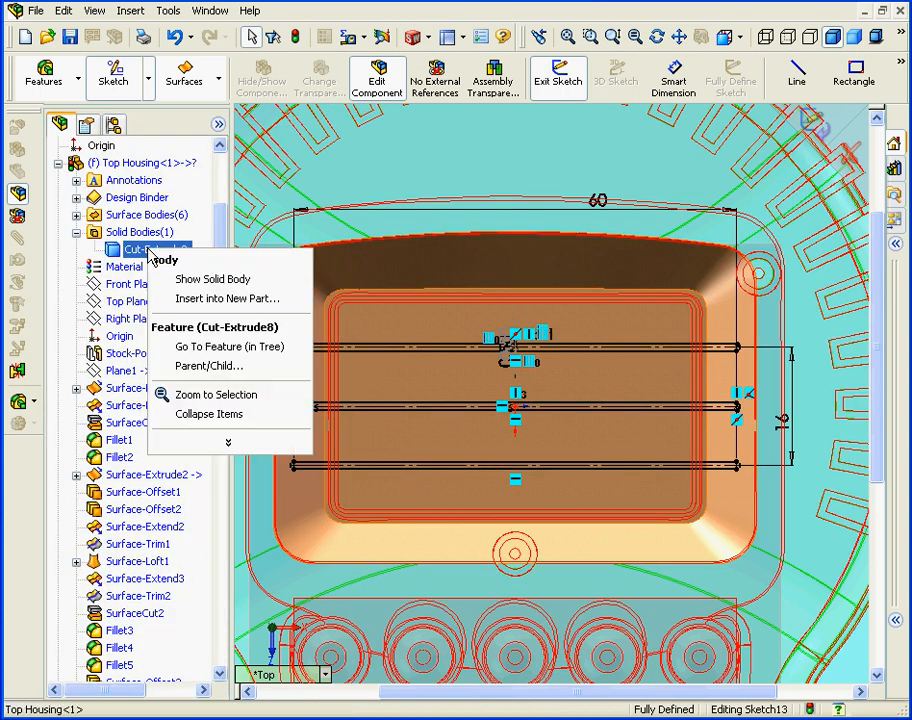
{"action": "left_click", "coordinate": [212, 279]}
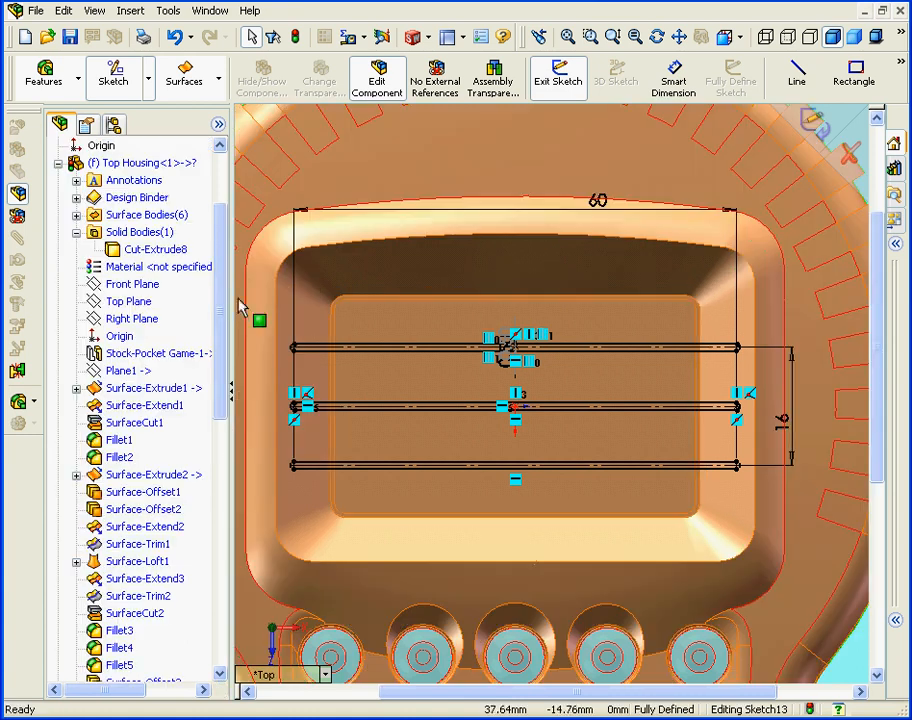
Step: Cut-extrude the three slot profiles up to the trimmed surface in the top housing's screen recess
{"action": "left_click_drag", "start_coordinate": [222, 334], "coordinate": [224, 580]}
{"action": "left_click", "coordinate": [145, 266]}
{"action": "left_click", "coordinate": [53, 78]}
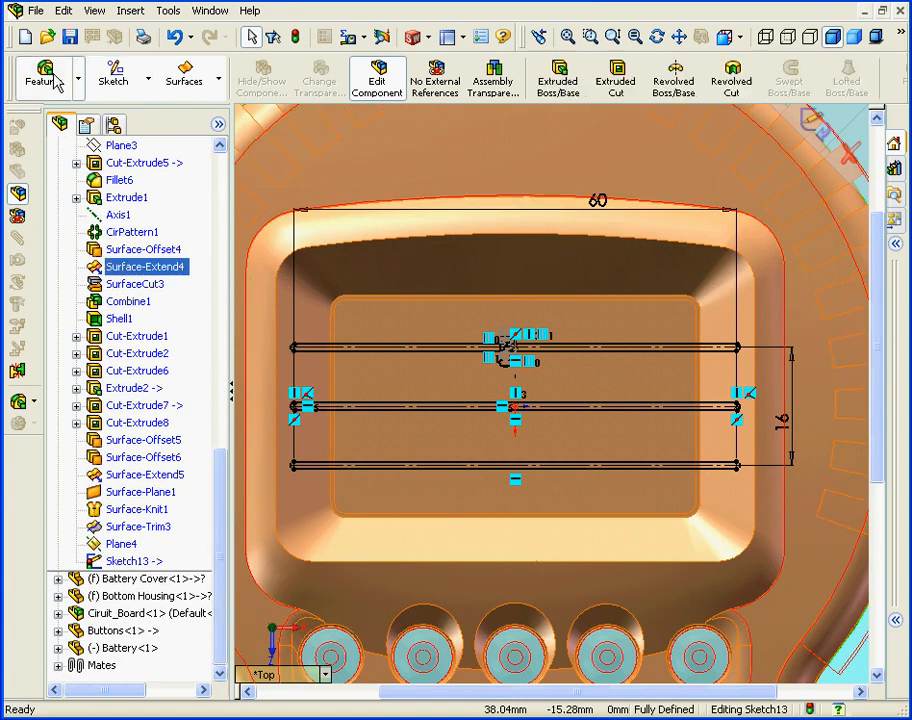
{"action": "left_click", "coordinate": [614, 80]}
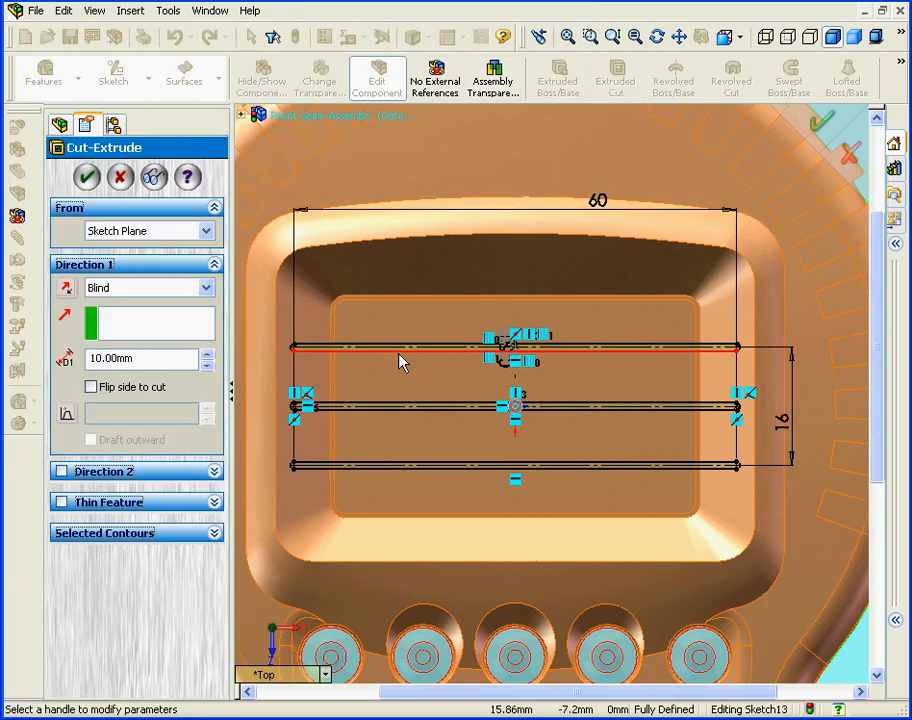
{"action": "middle_click_drag", "start_coordinate": [470, 410], "coordinate": [452, 387]}
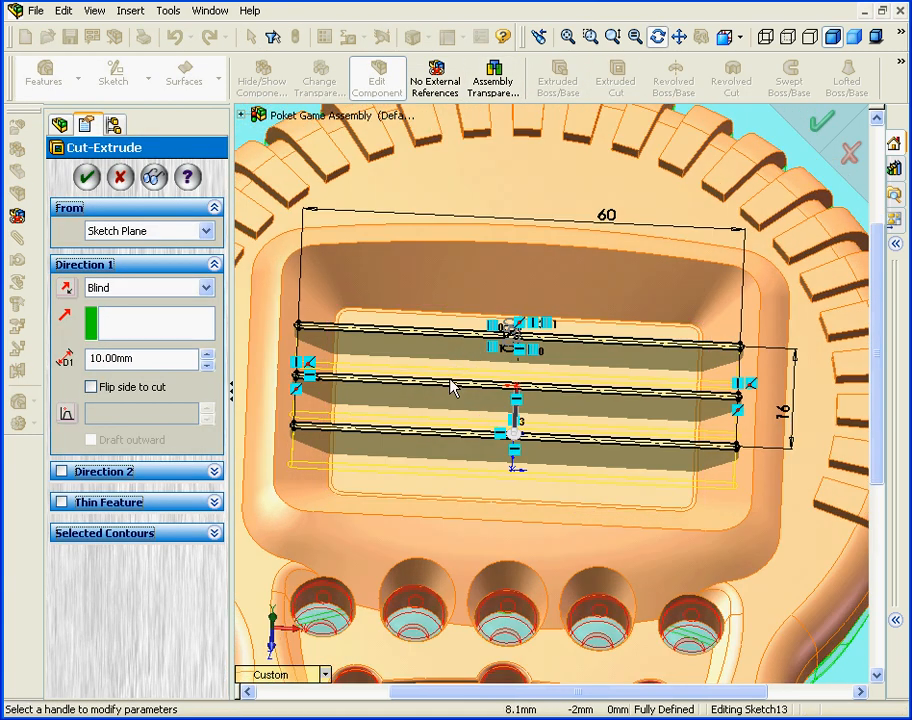
{"action": "left_click", "coordinate": [207, 288]}
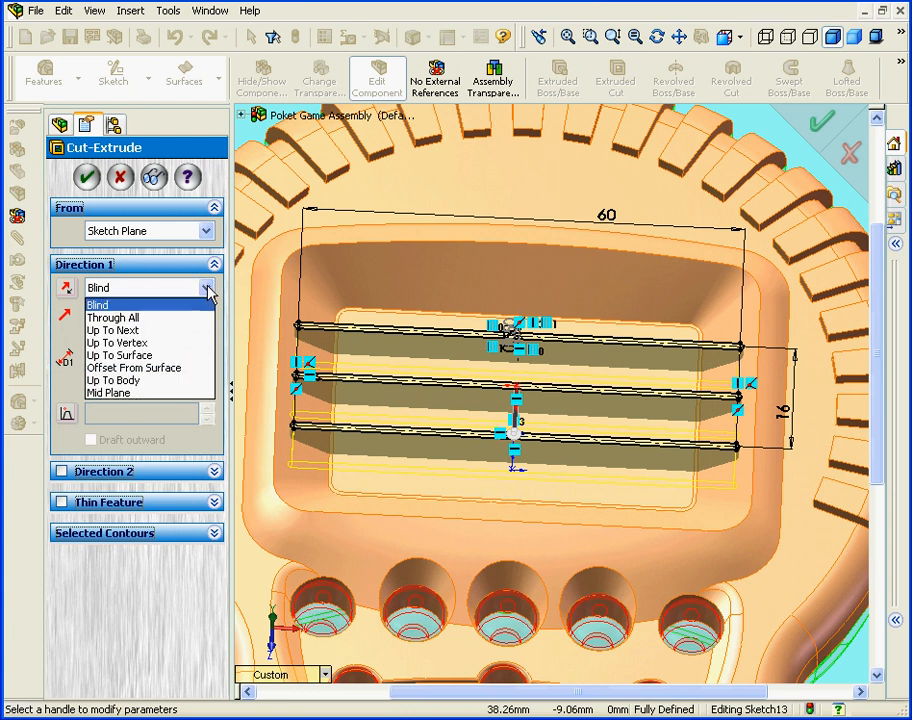
{"action": "left_click", "coordinate": [195, 355]}
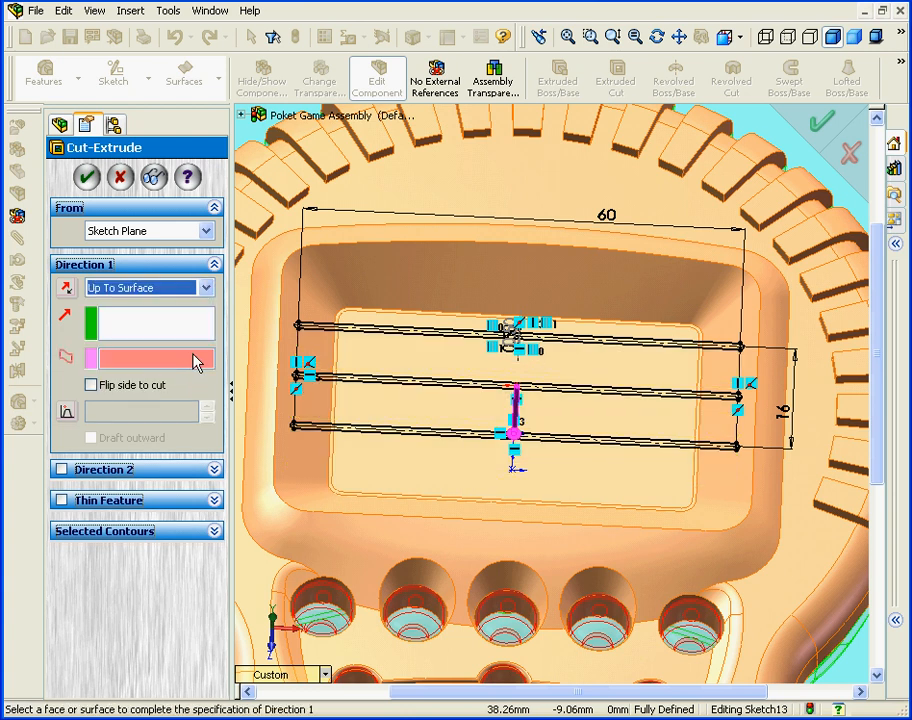
{"action": "left_click", "coordinate": [405, 460]}
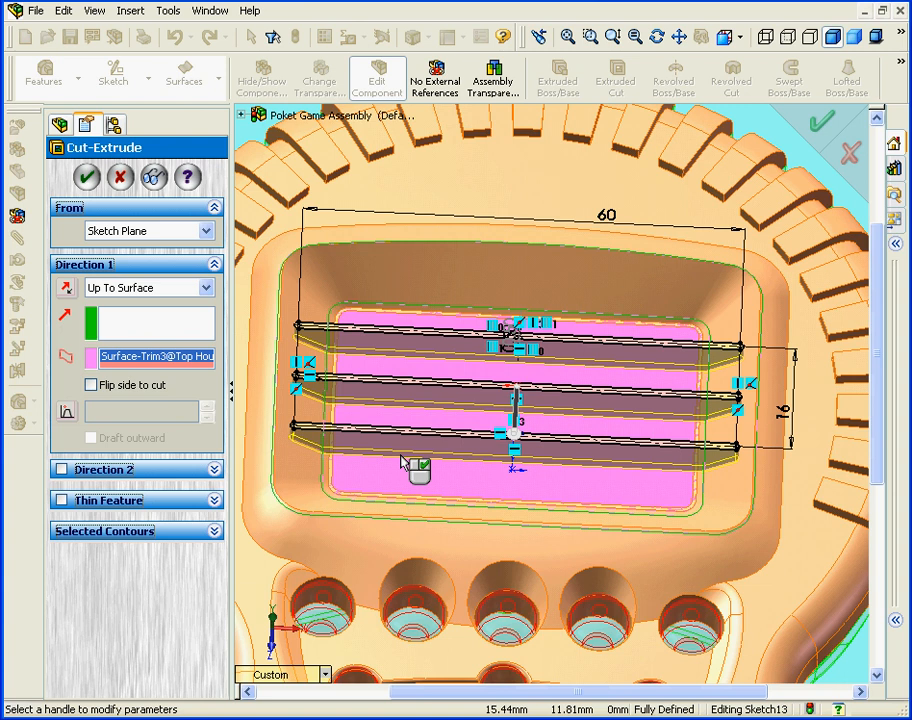
{"action": "left_click", "coordinate": [89, 178]}
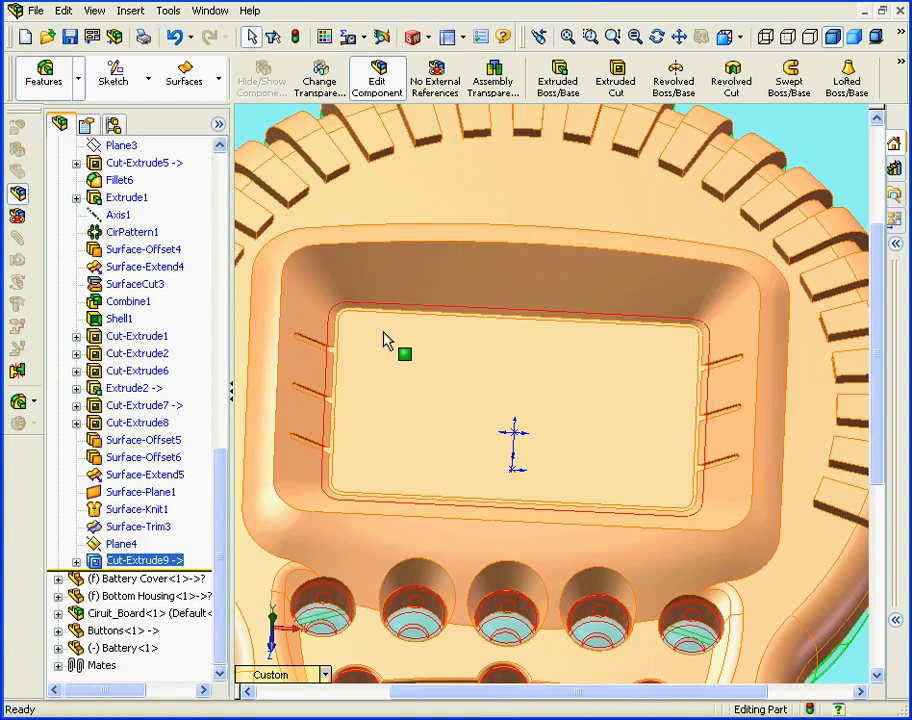
Step: Hide the surface covering the screen opening and the reference plane Plane4
{"action": "right_click", "coordinate": [402, 338]}
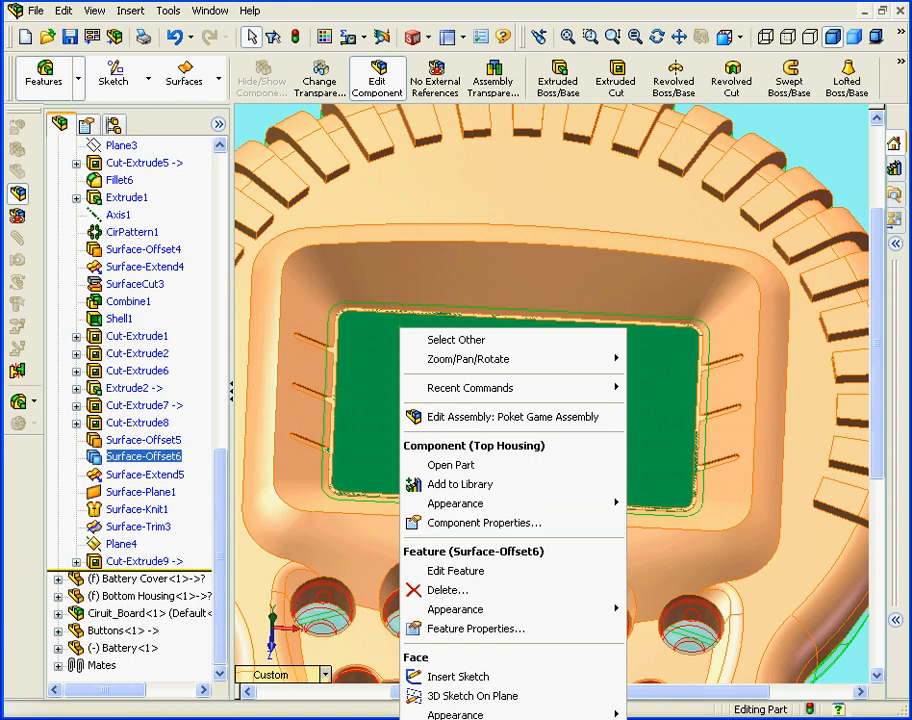
{"action": "left_click", "coordinate": [513, 678]}
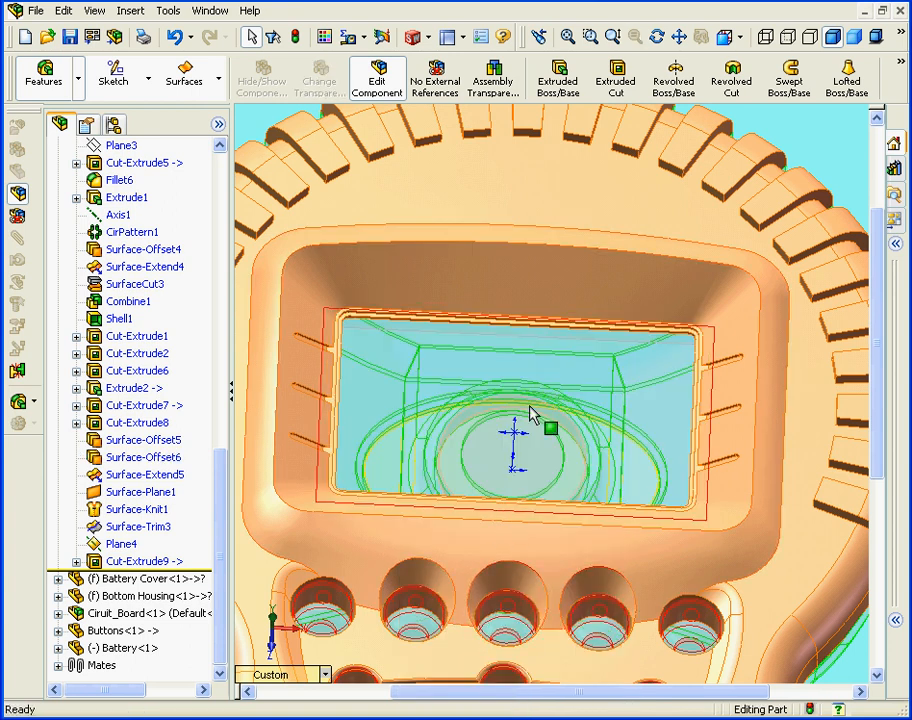
{"action": "scroll", "coordinate": [540, 390], "scroll_direction": "up", "scroll_amount": 10}
{"action": "middle_click_drag", "start_coordinate": [540, 390], "coordinate": [739, 472]}
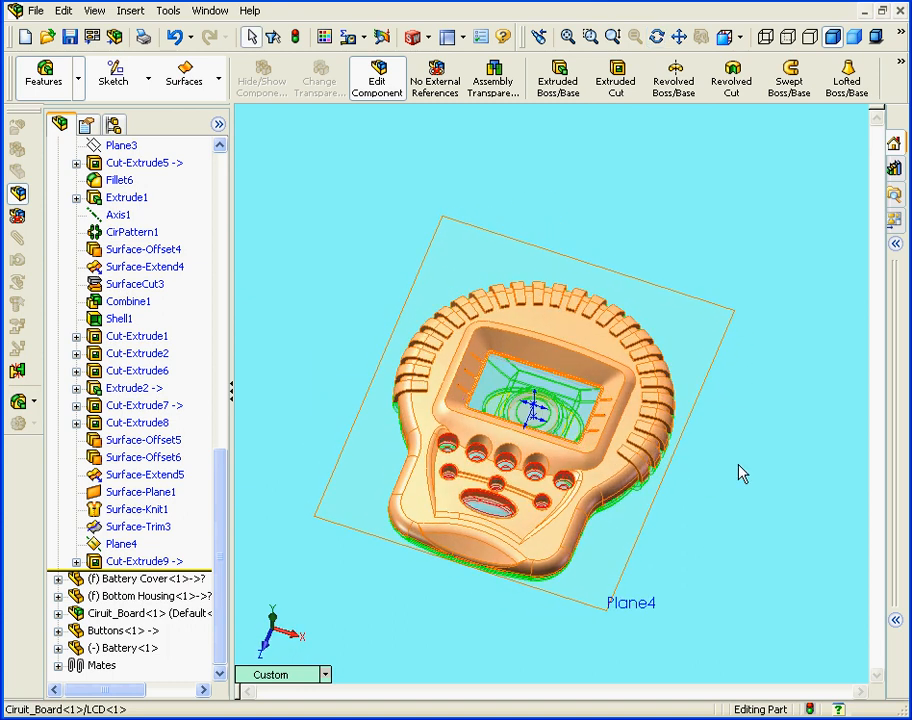
{"action": "middle_click_drag", "start_coordinate": [625, 441], "coordinate": [622, 390]}
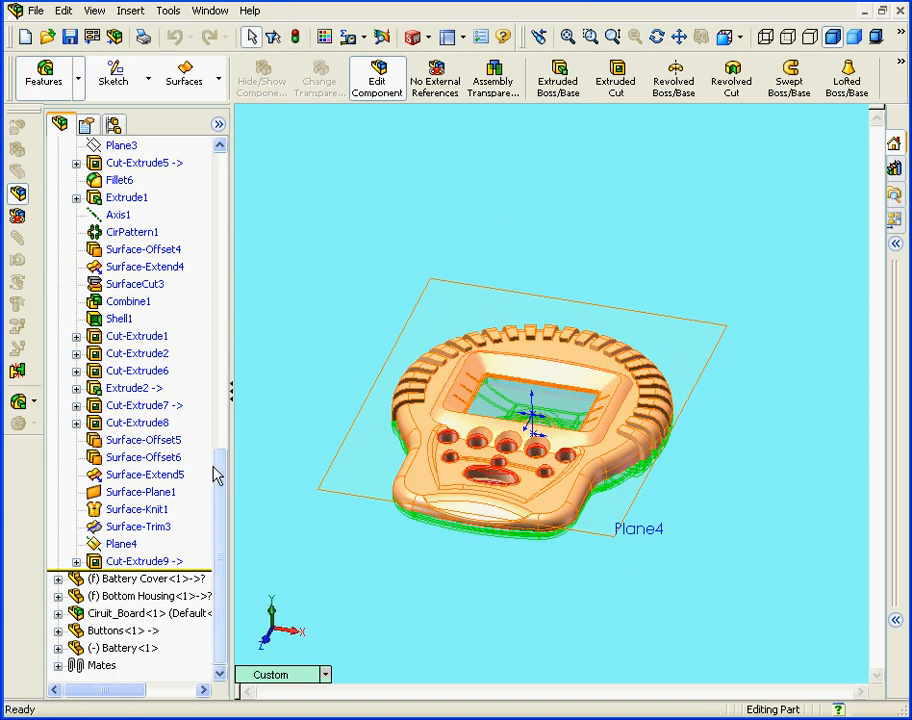
{"action": "left_click_drag", "start_coordinate": [213, 474], "coordinate": [219, 133]}
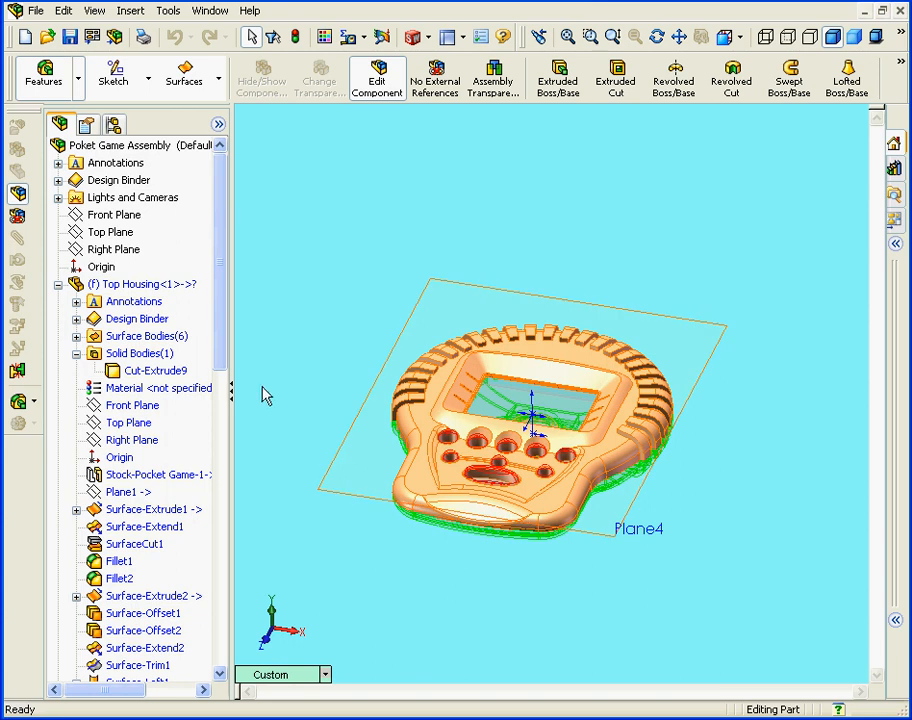
{"action": "left_click_drag", "start_coordinate": [222, 366], "coordinate": [265, 615]}
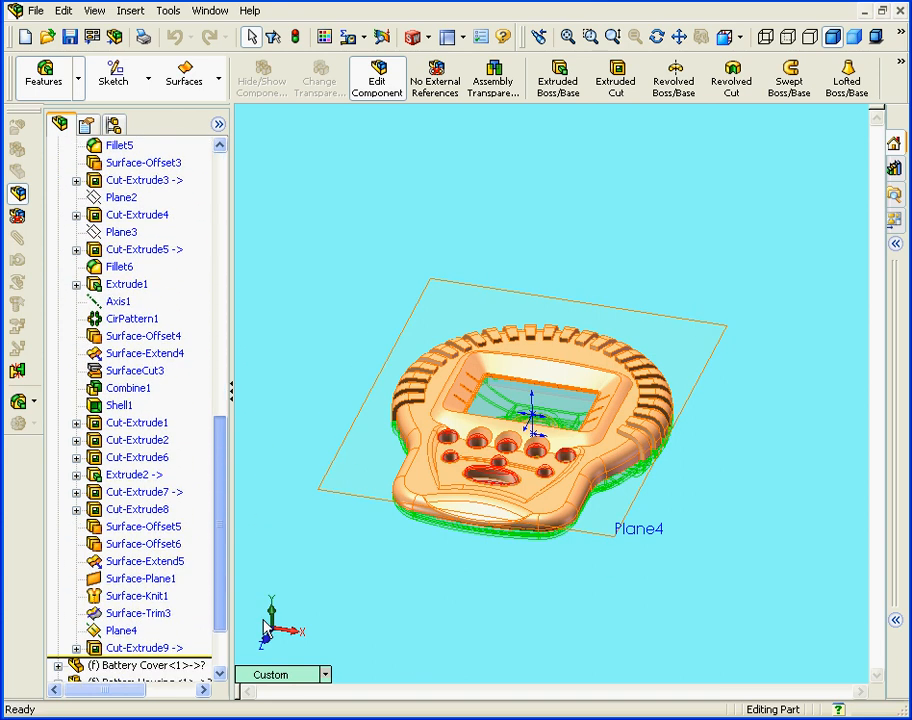
{"action": "right_click", "coordinate": [130, 630]}
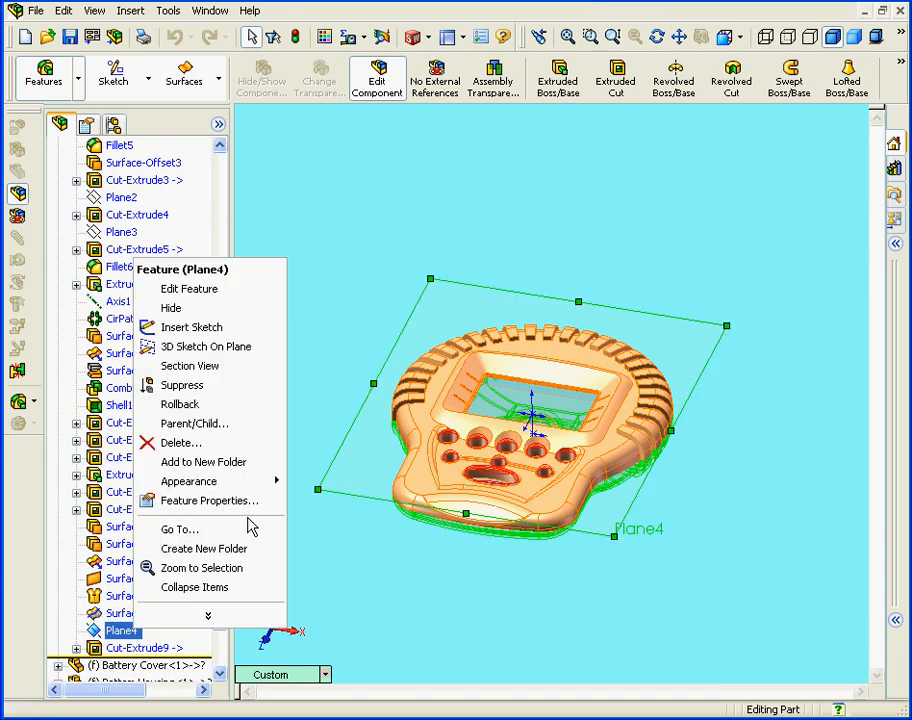
{"action": "left_click", "coordinate": [200, 310]}
Step: Collapse the Top Housing component's feature list and return to editing the top-level assembly
{"action": "left_click_drag", "start_coordinate": [228, 568], "coordinate": [222, 265]}
{"action": "left_click", "coordinate": [58, 284]}
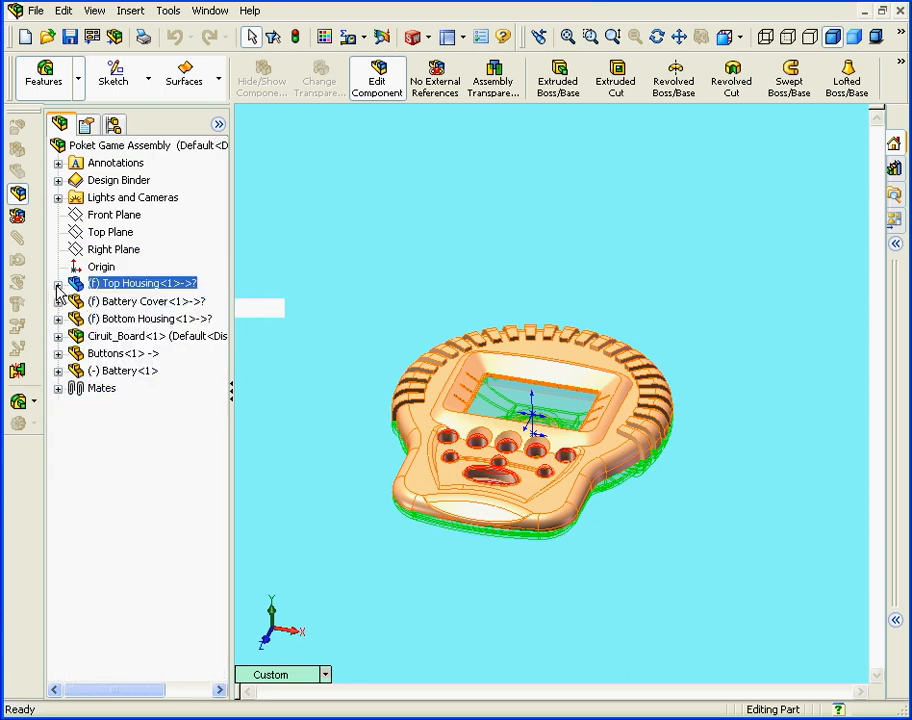
{"action": "right_click", "coordinate": [125, 152]}
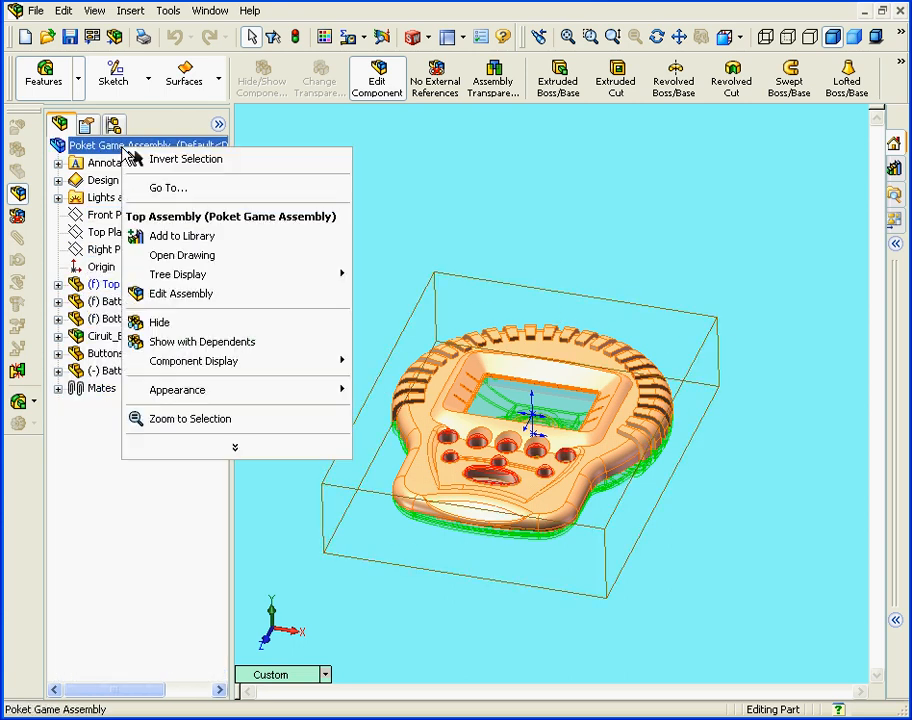
{"action": "left_click", "coordinate": [246, 295]}
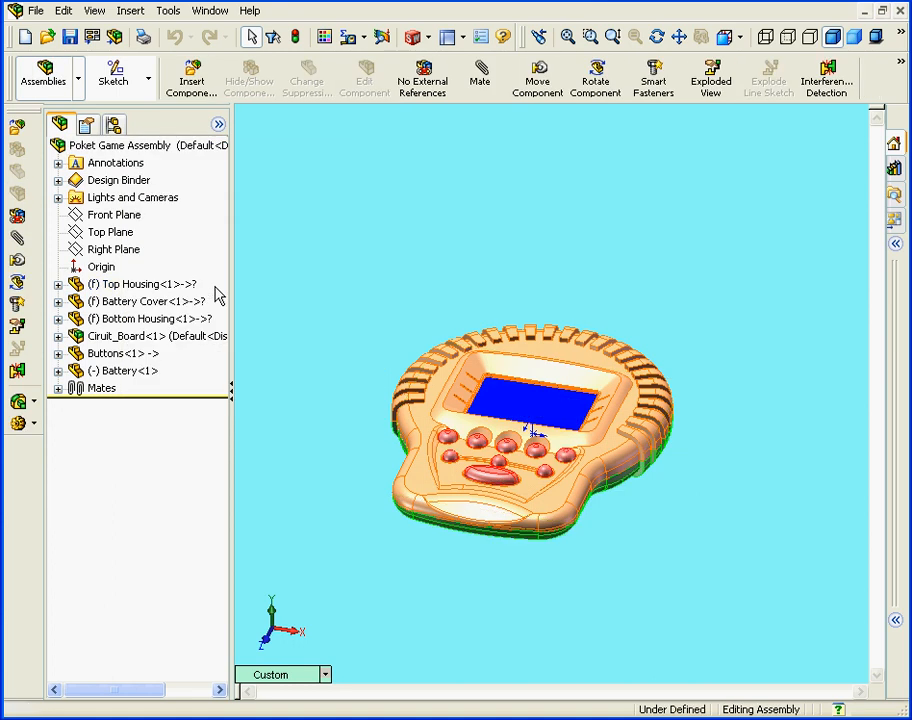
{"action": "middle_click_drag", "start_coordinate": [563, 420], "coordinate": [544, 438]}
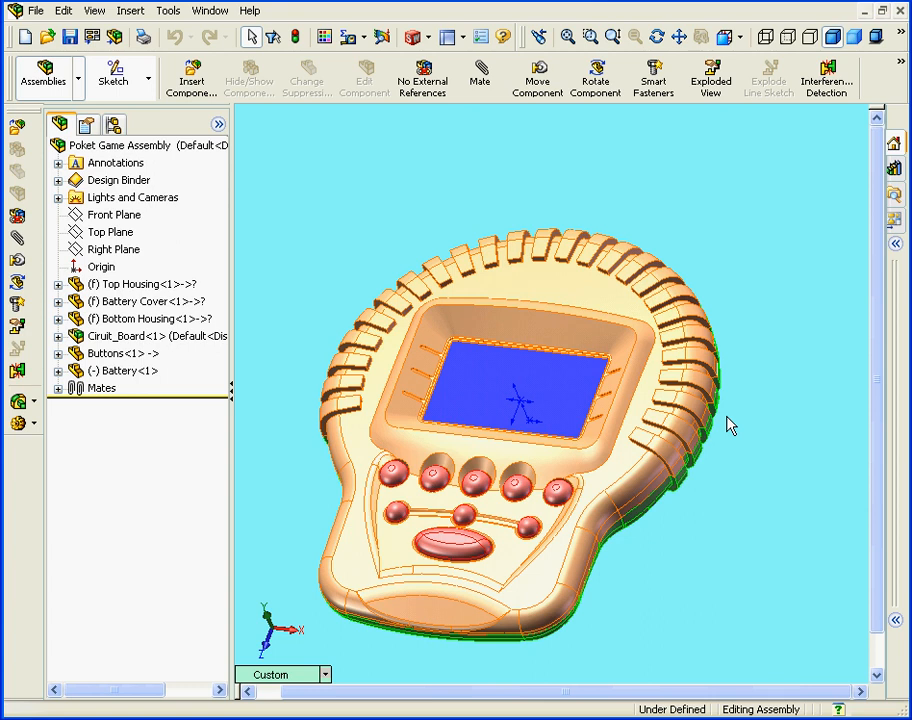